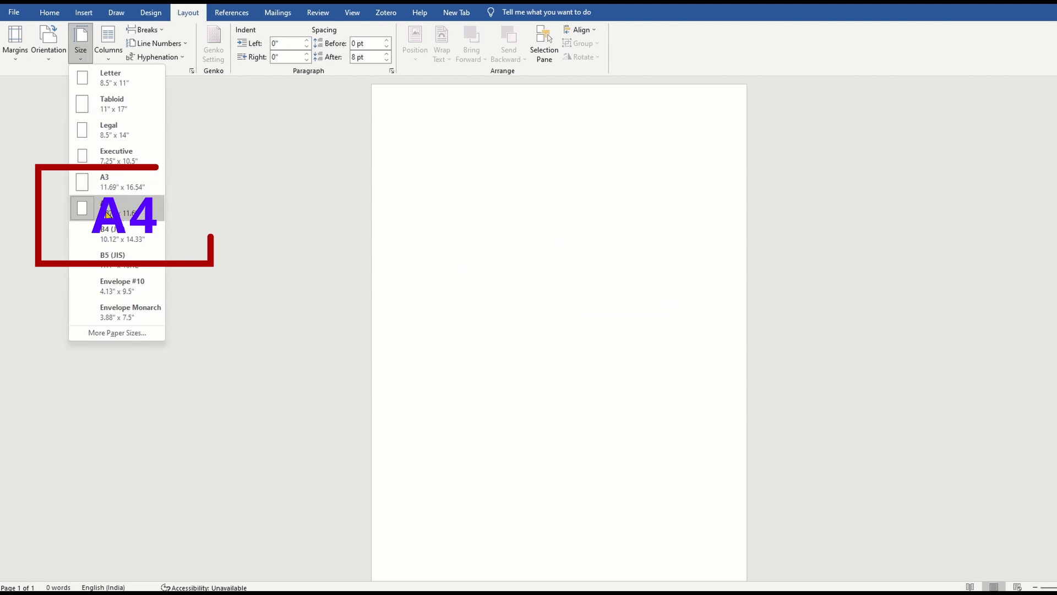
Set the page size to A4 and apply the last custom margins: top, bottom and left 0.47", right 0.5".
click(108, 213)
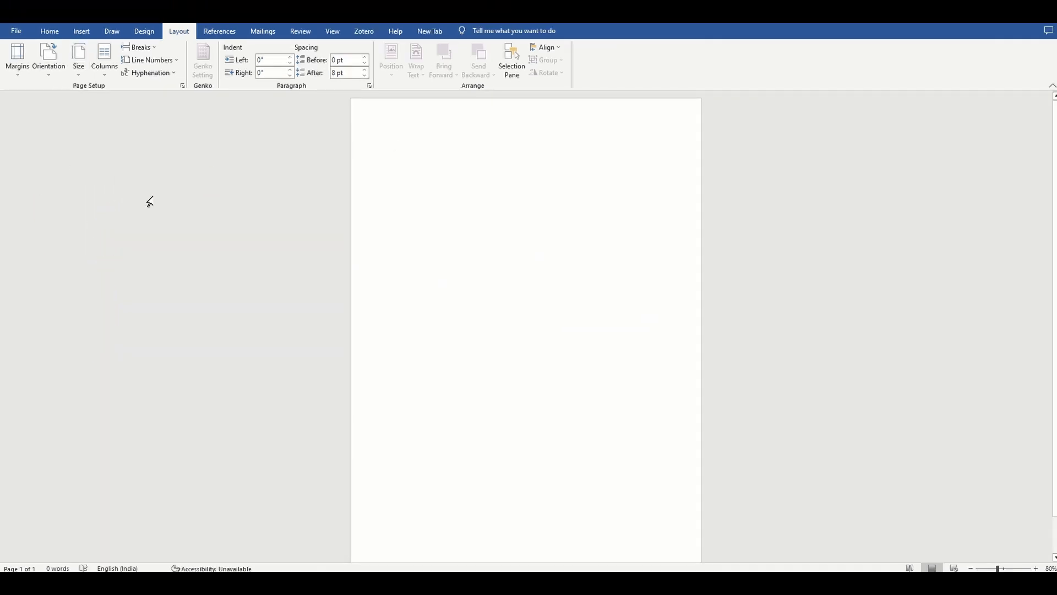
click(15, 76)
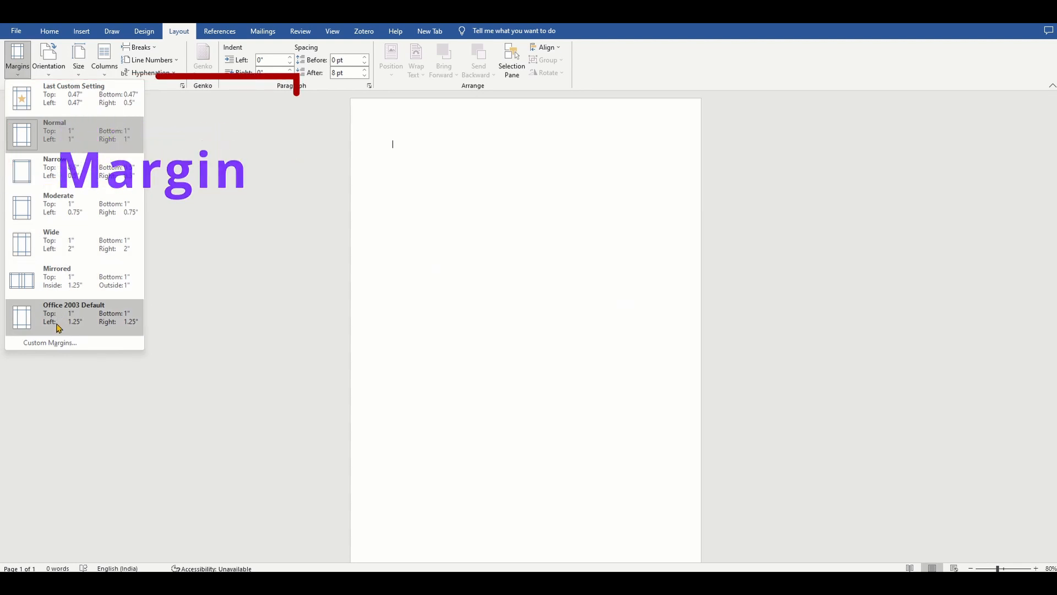
click(84, 103)
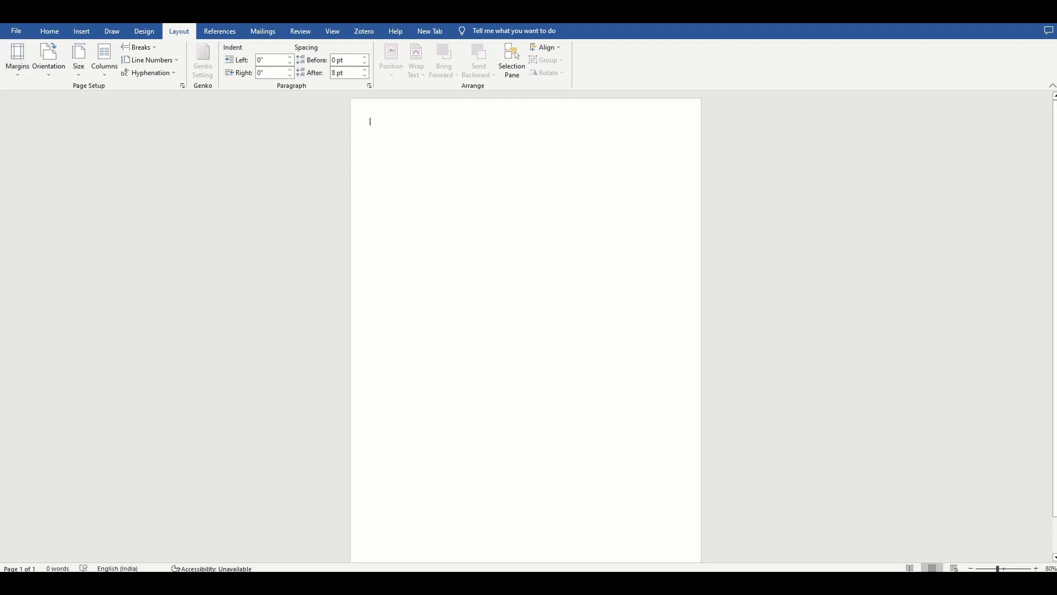
Insert the light bulb icon from the Analytics category into the blank page.
click(82, 32)
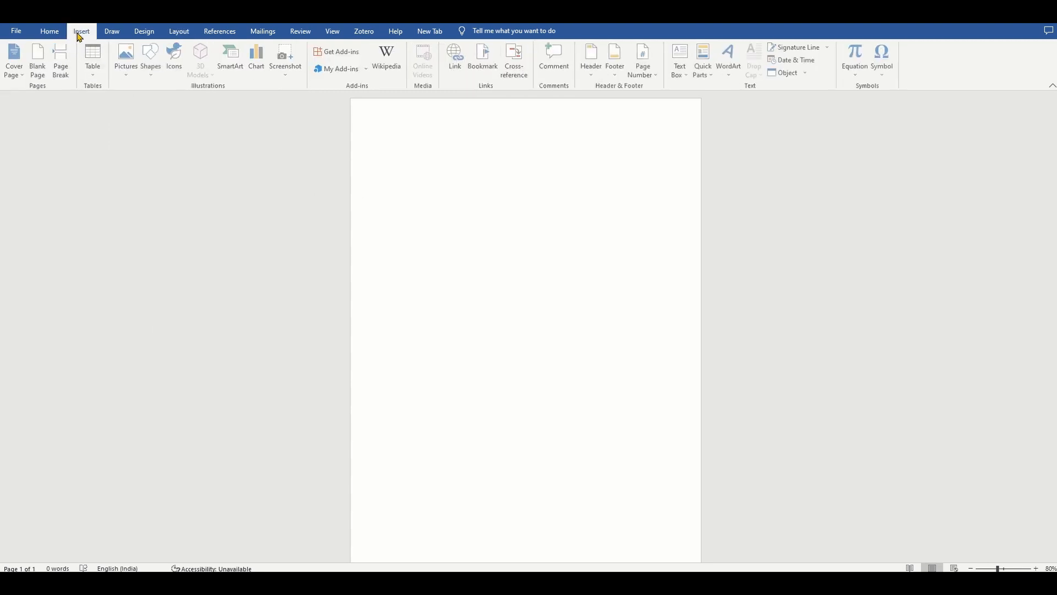
click(176, 55)
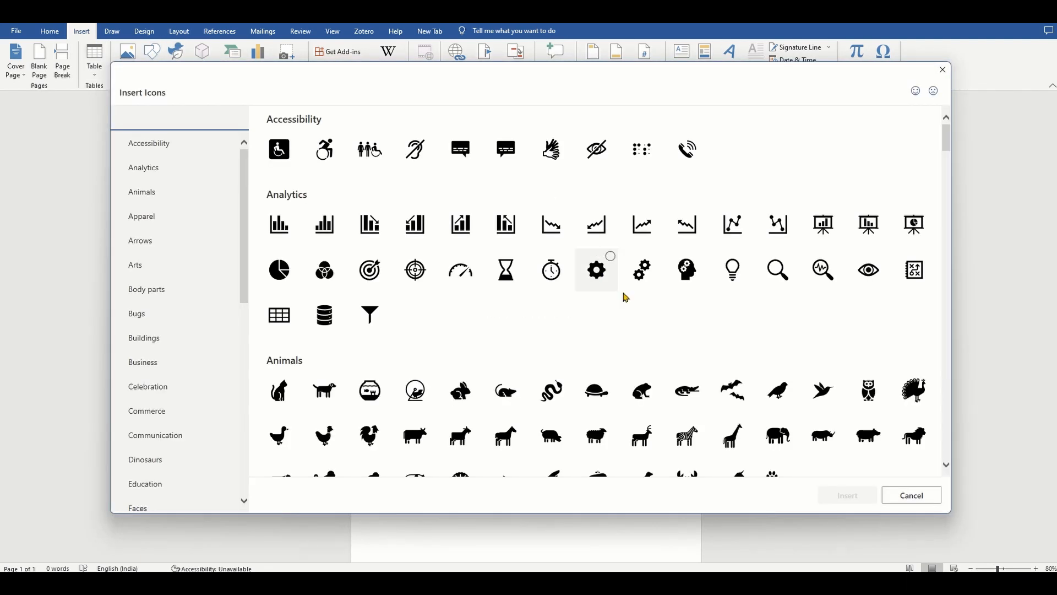
click(738, 282)
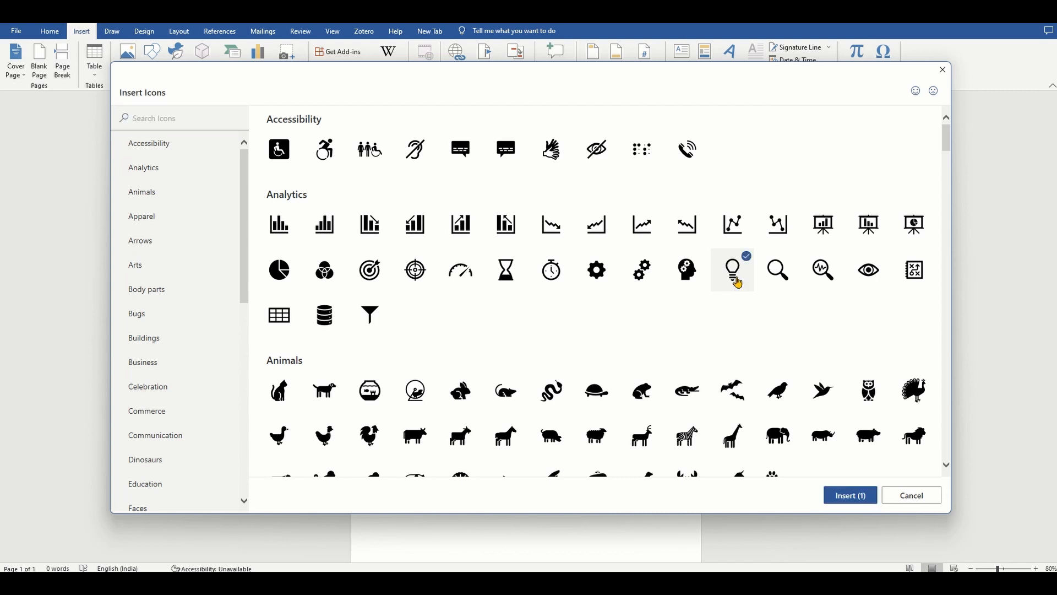
click(852, 495)
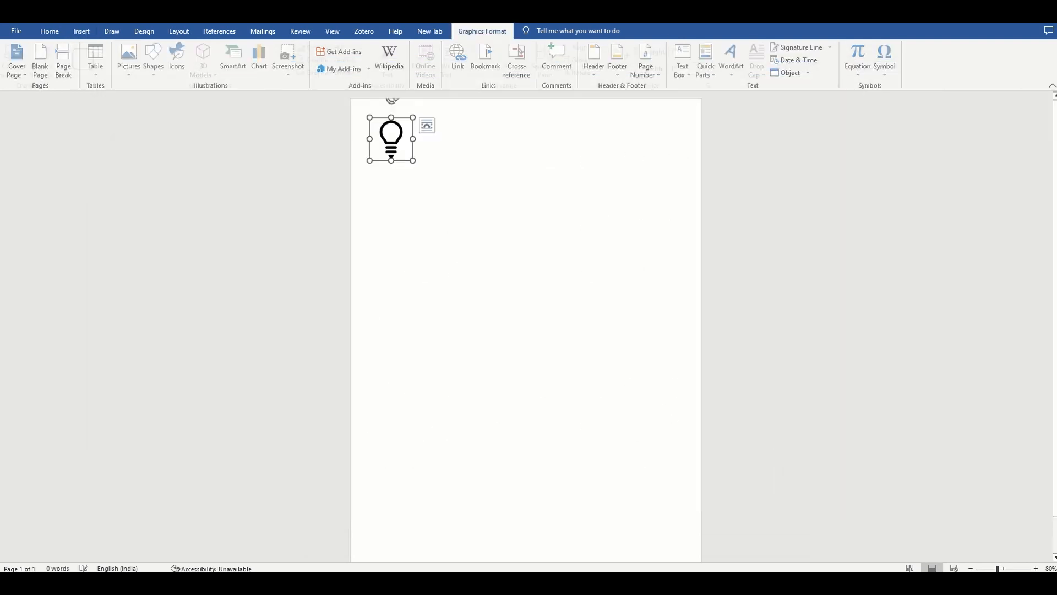
Right-align the light bulb icon at the top of the page and enlarge it to about 1.64" by 1.64".
drag(379, 142, 595, 130)
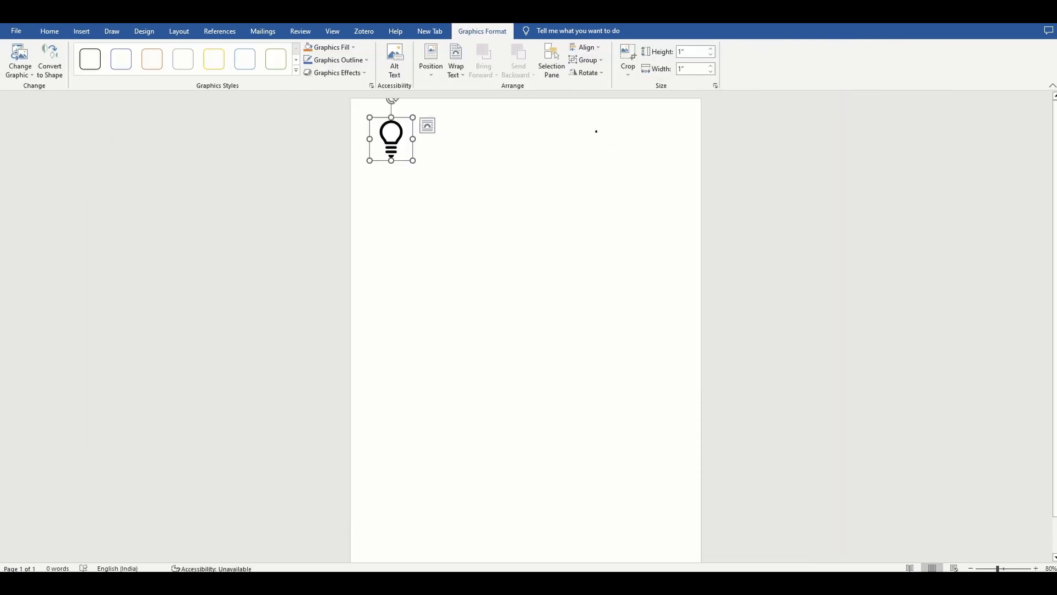
click(49, 31)
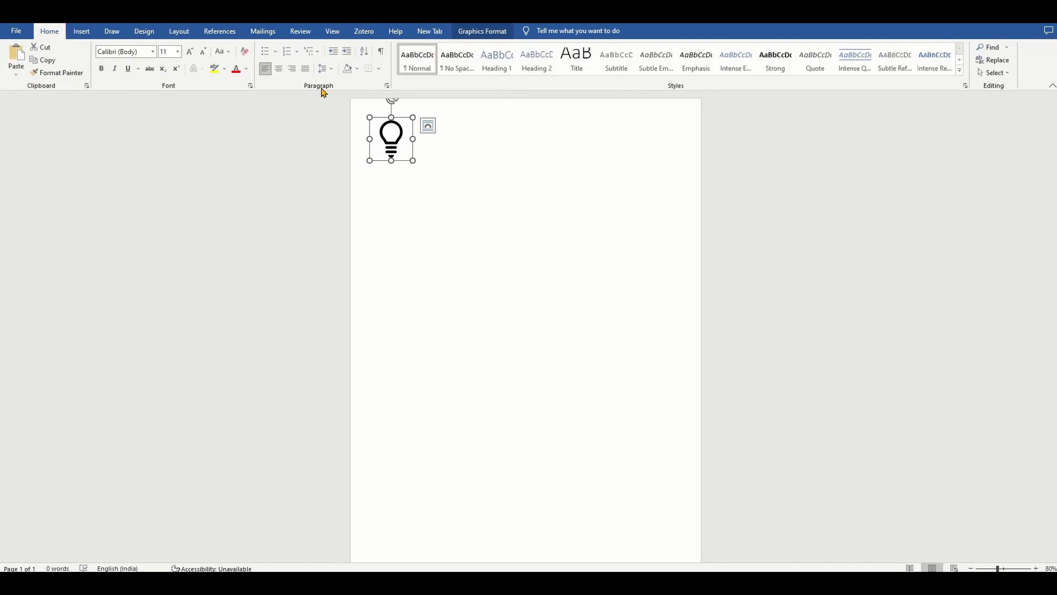
click(292, 69)
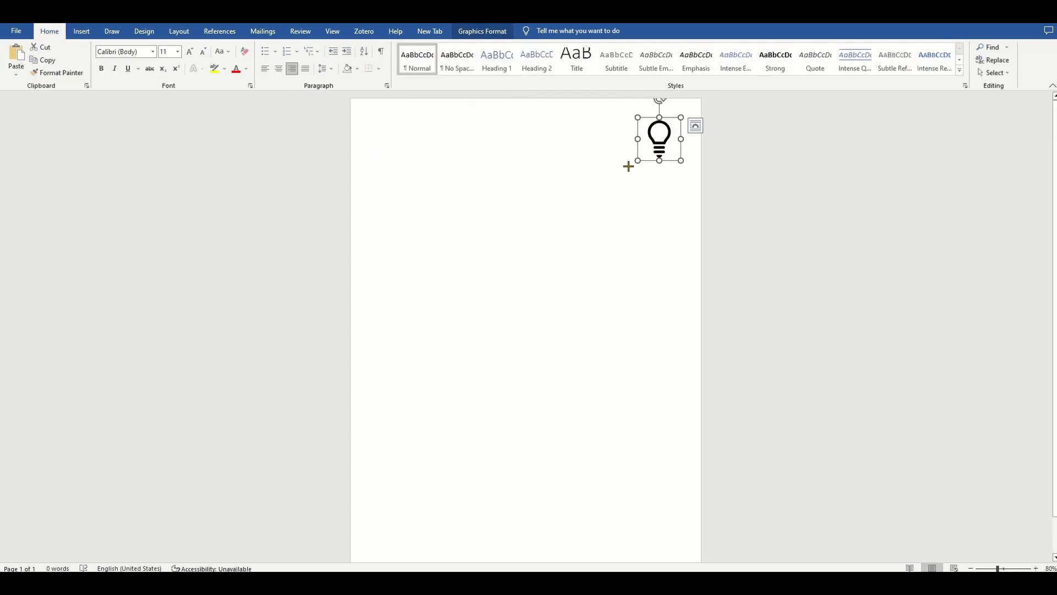
drag(628, 167, 611, 187)
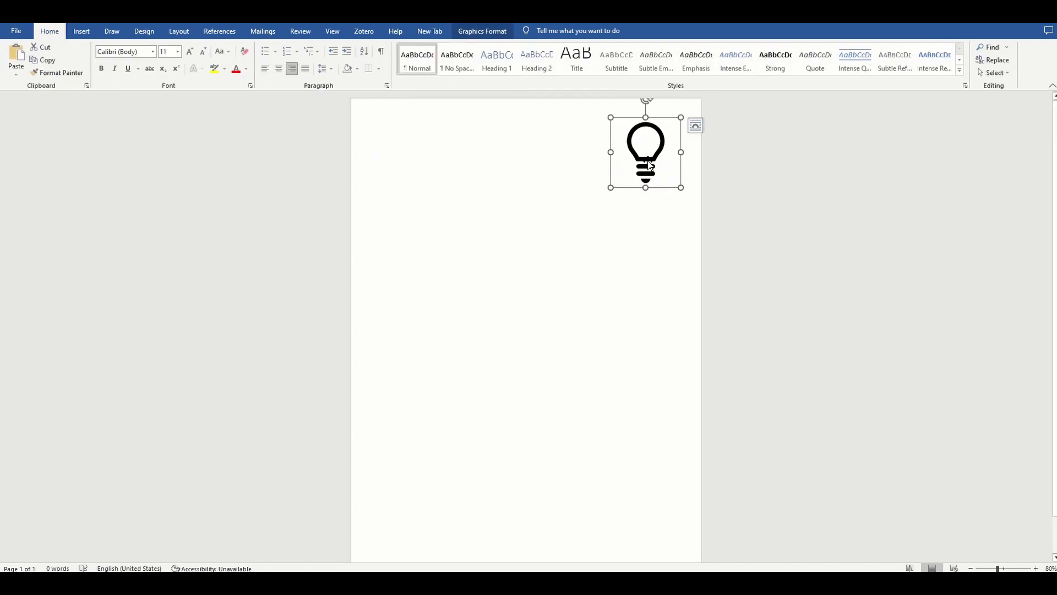
Format the light bulb icon with no outline and the standard light blue fill.
click(479, 32)
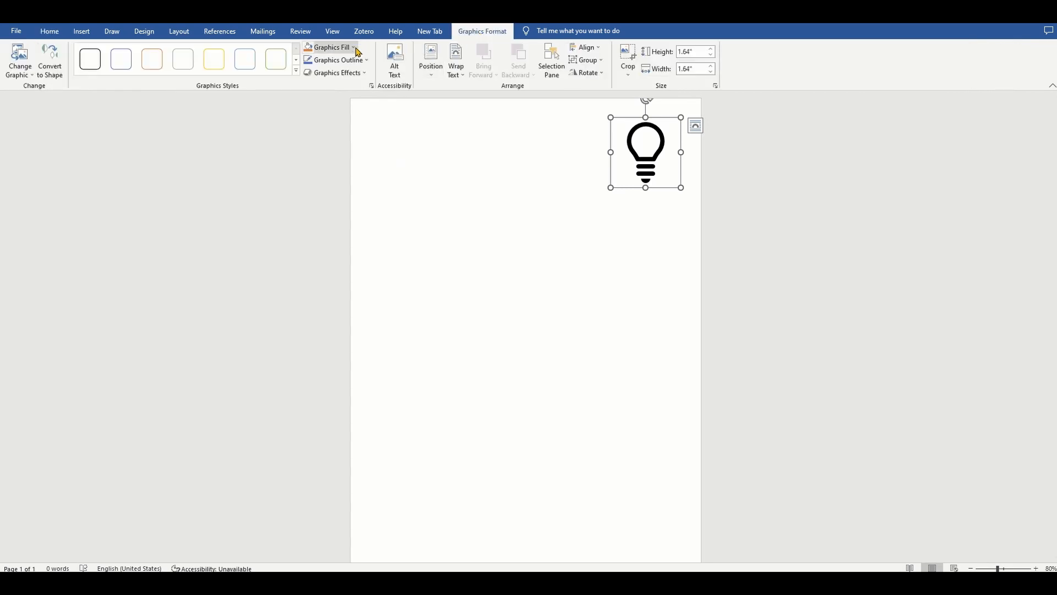
click(366, 61)
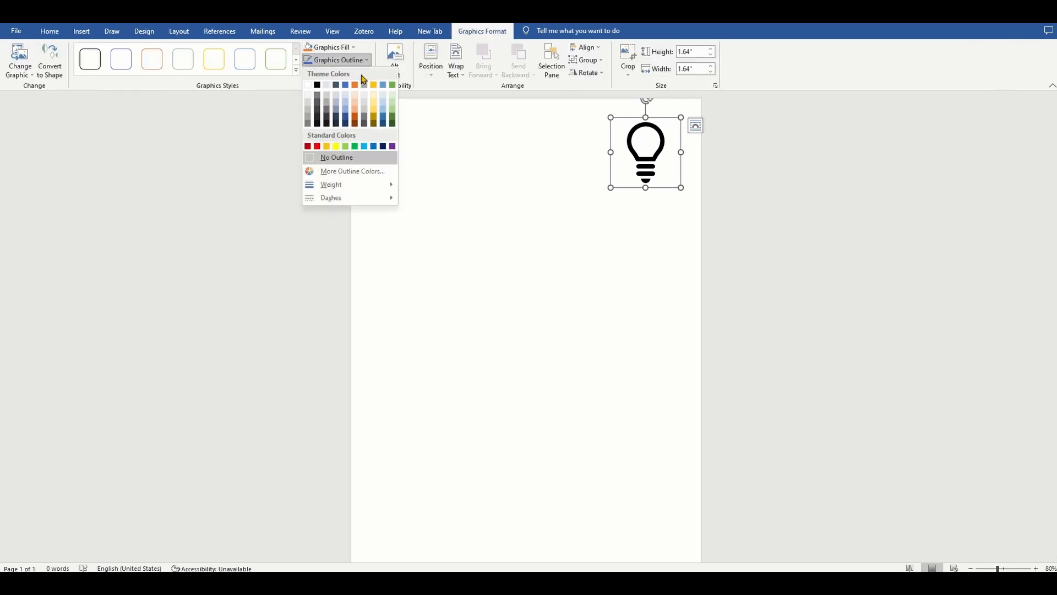
click(327, 157)
click(331, 47)
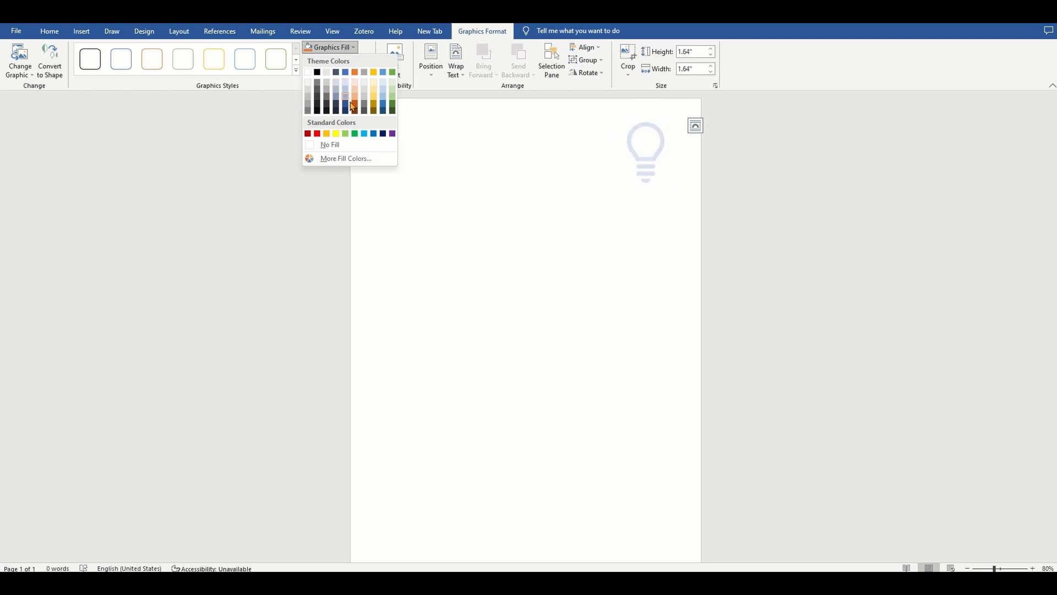
click(364, 134)
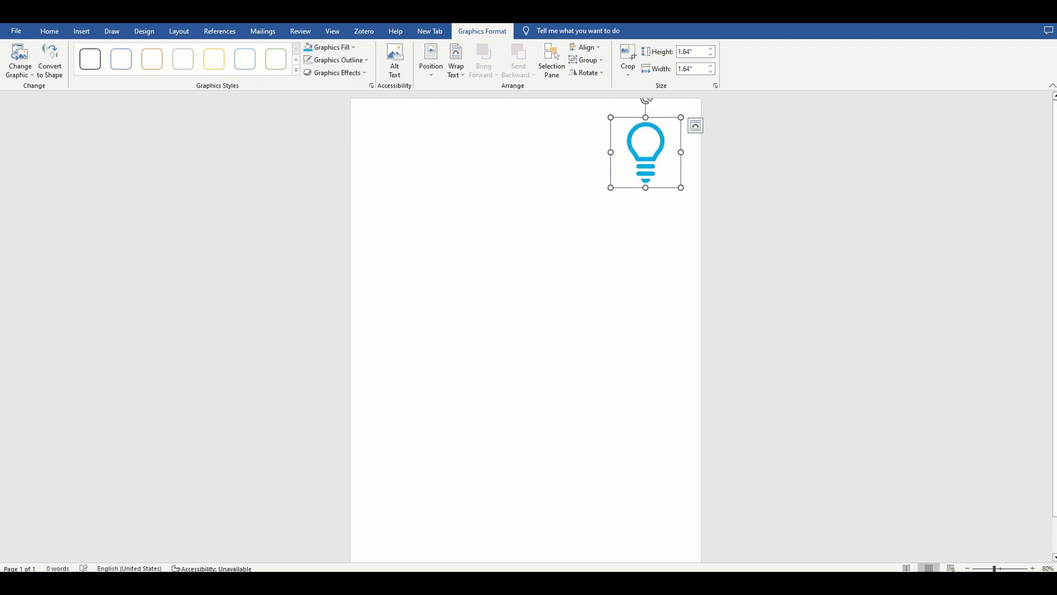
Draw a flowchart terminator shape about 7.49" wide and 1.09" high across the lower part of the page.
click(611, 184)
scroll(611, 184, down, 1)
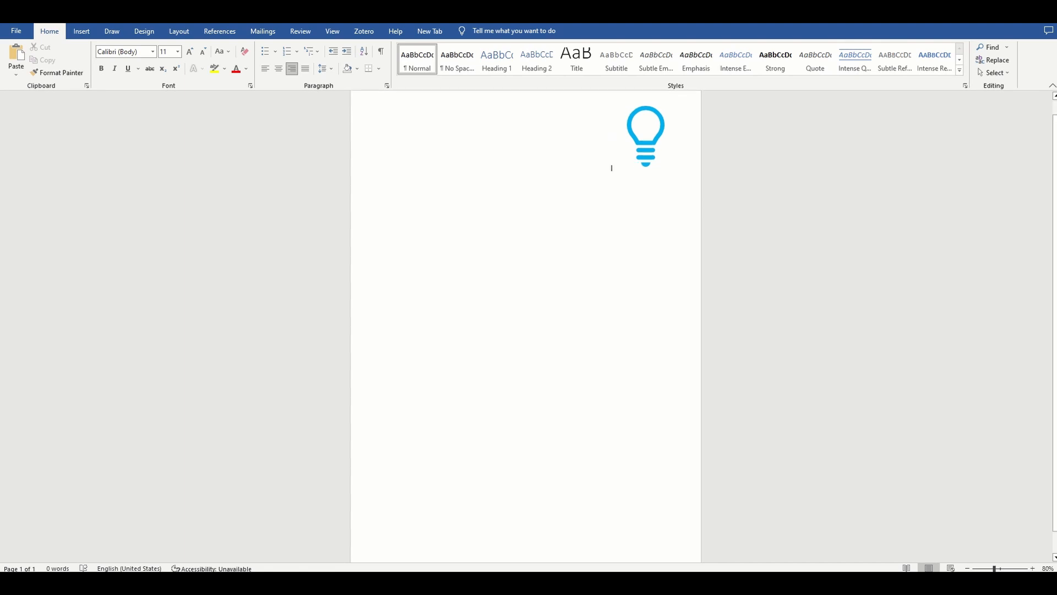
click(82, 32)
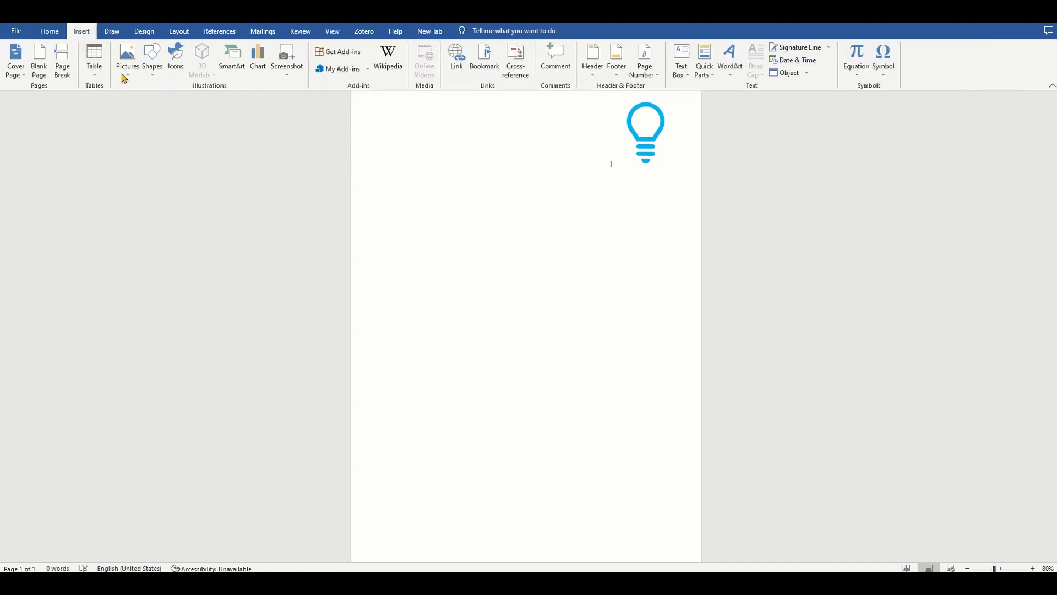
click(151, 69)
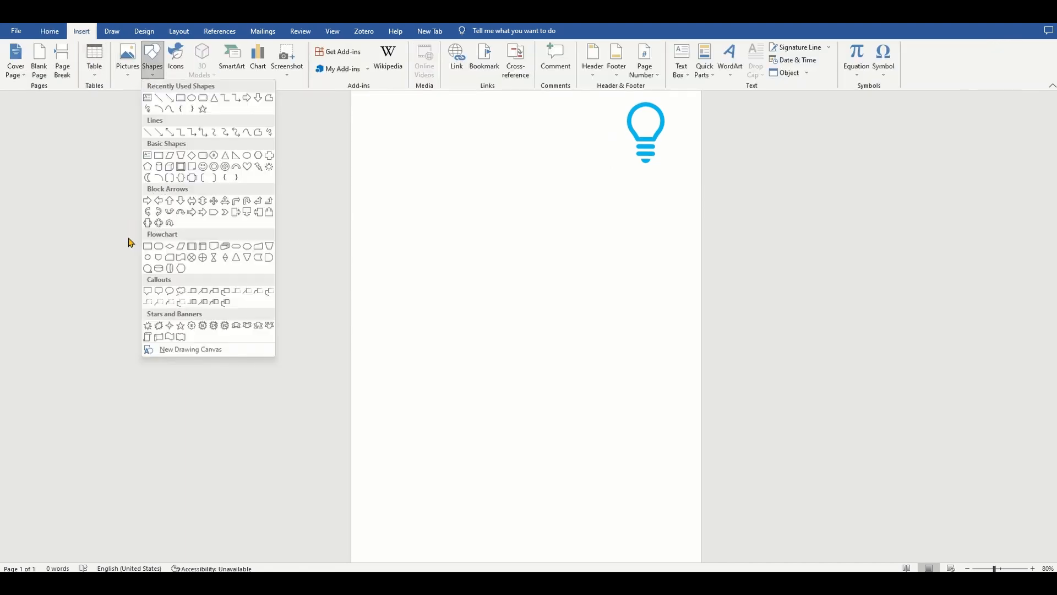
click(235, 248)
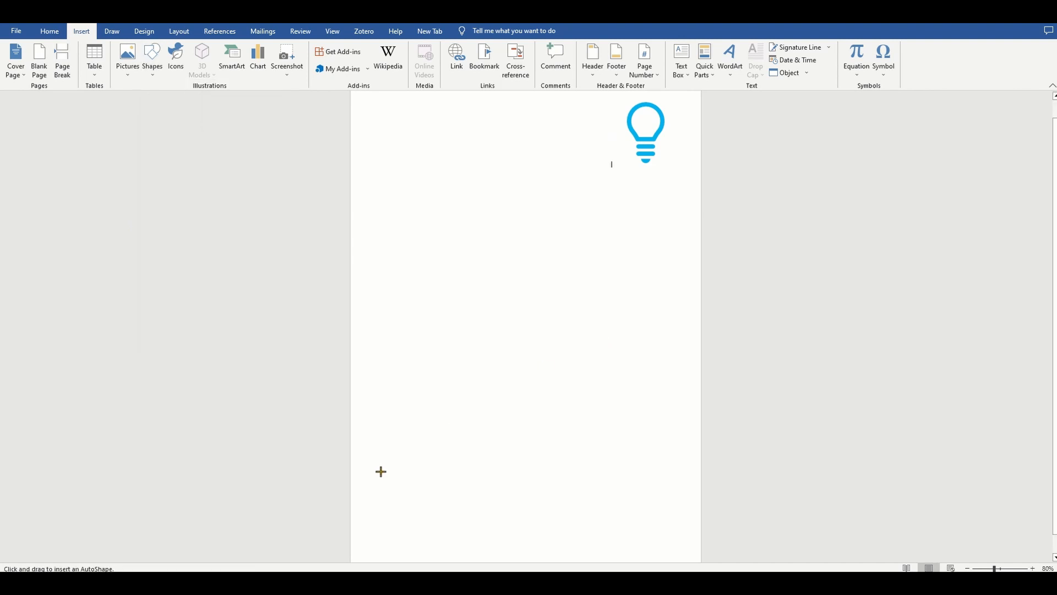
drag(364, 470, 683, 517)
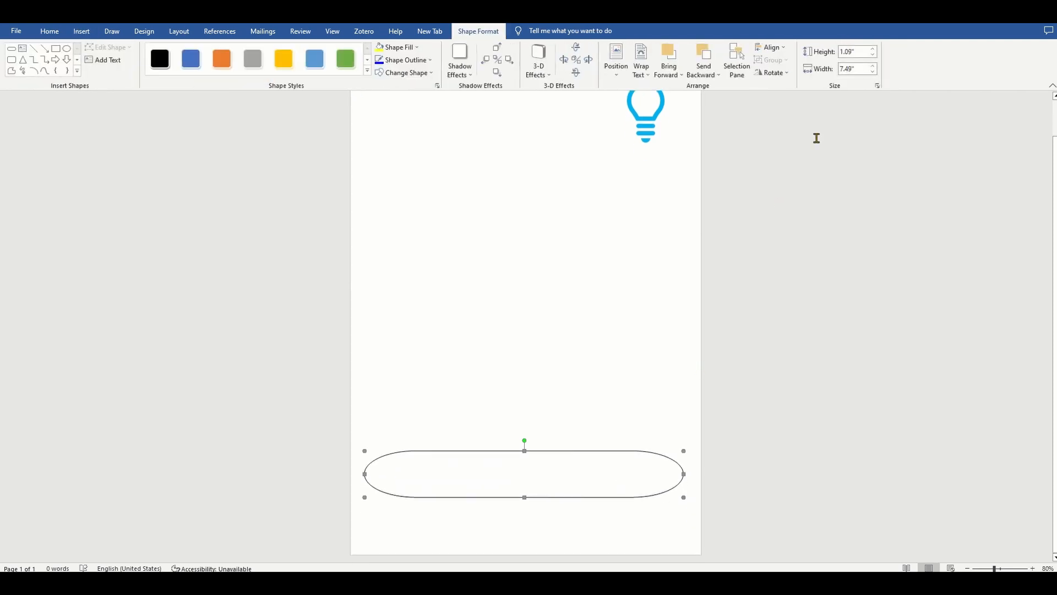
Set the terminator shape's width to 10" and move it to the page's bottom edge so it overhangs both sides.
click(856, 68)
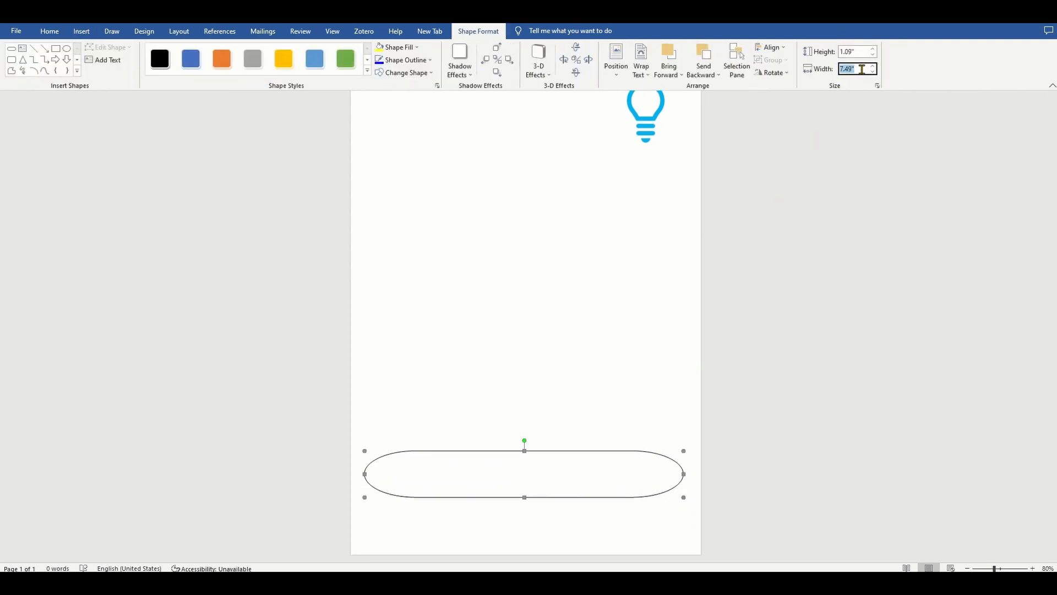
text(10)
key(Return)
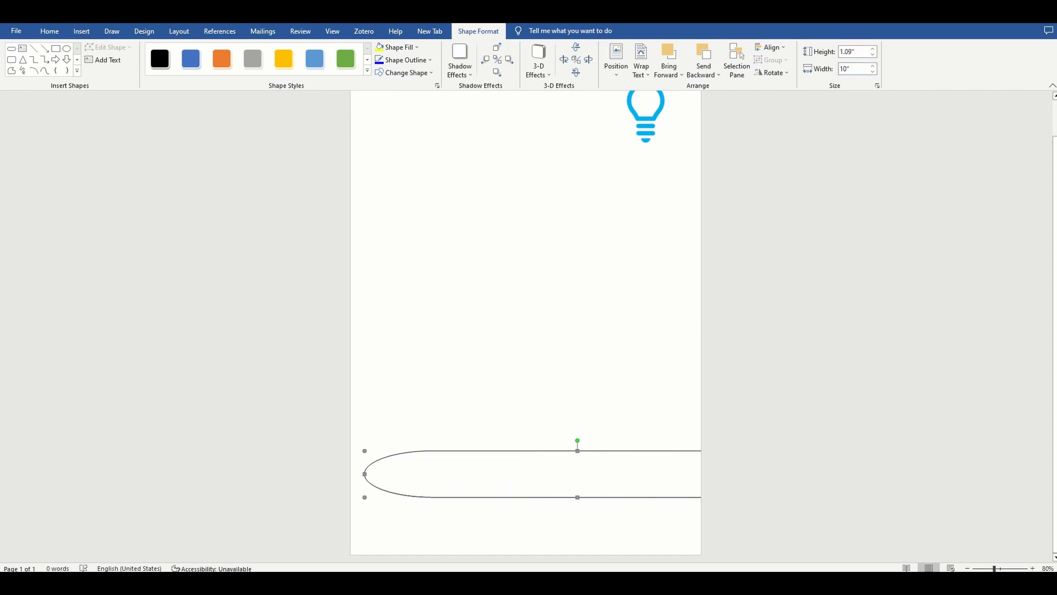
drag(580, 454, 531, 515)
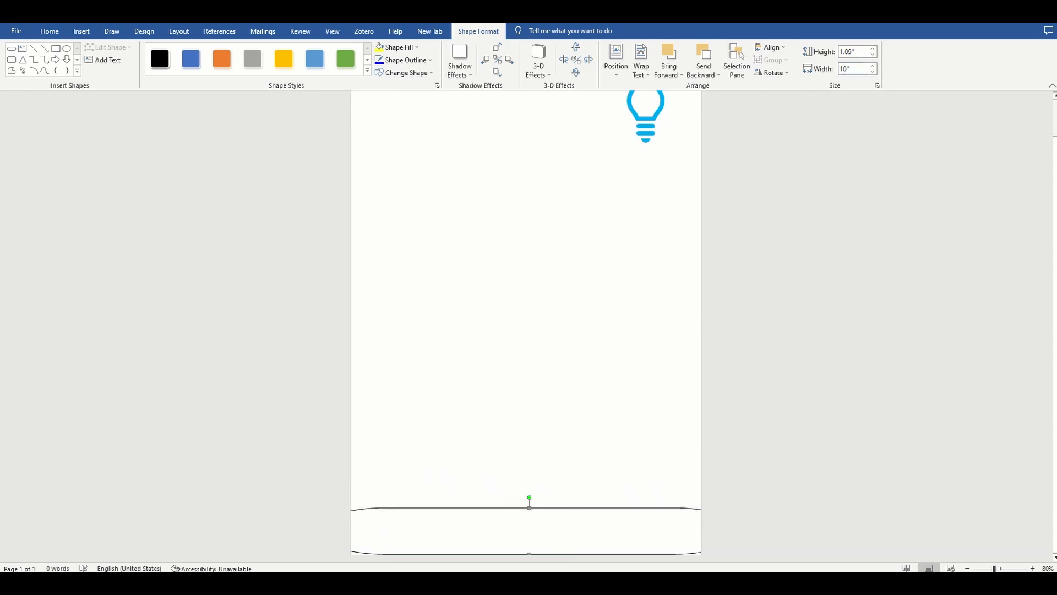
Copy the hex code of the light bulb icon's fill color, leaving its fill as it is.
click(638, 142)
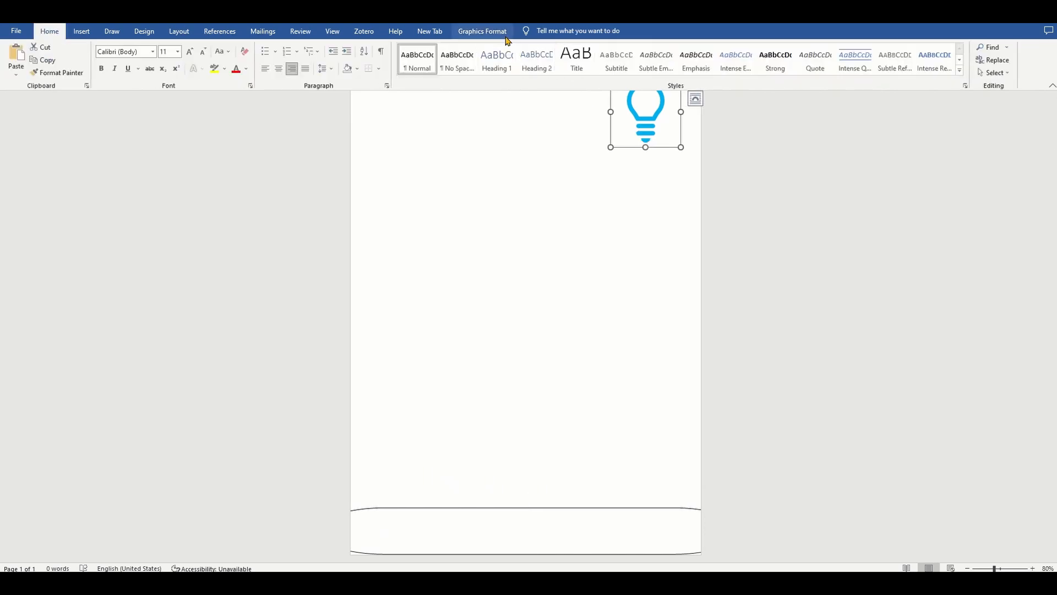
click(486, 37)
click(352, 47)
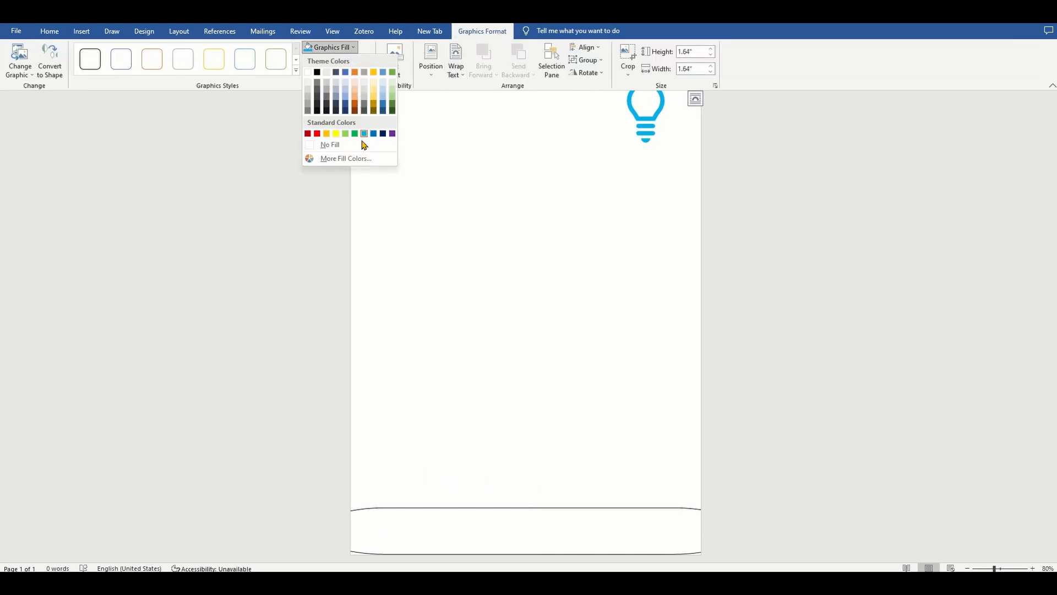
click(348, 158)
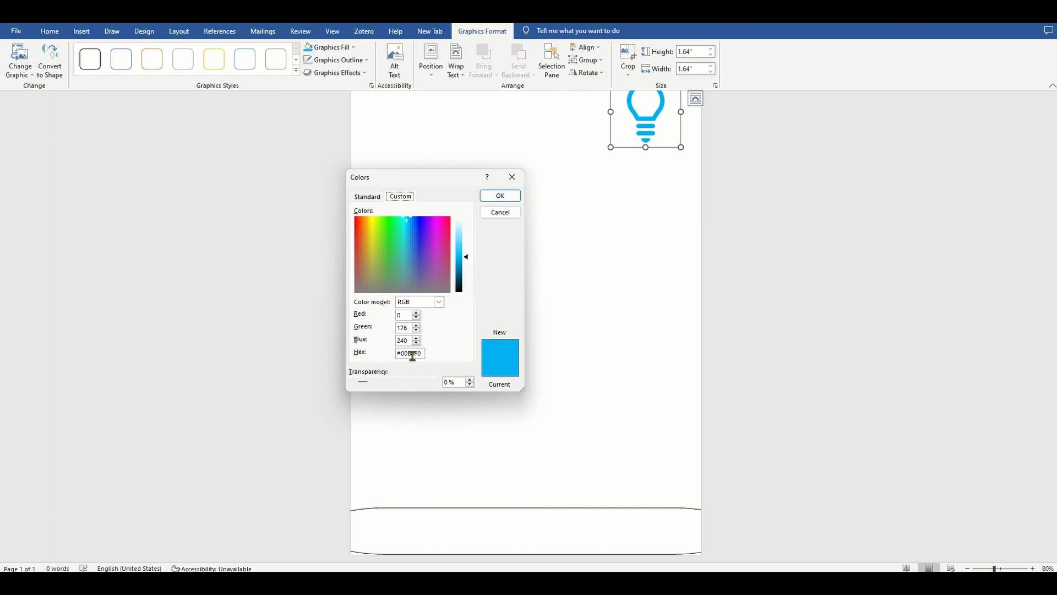
double_click(412, 356)
key(BackSpace)
key(ctrl+z)
key(ctrl+c)
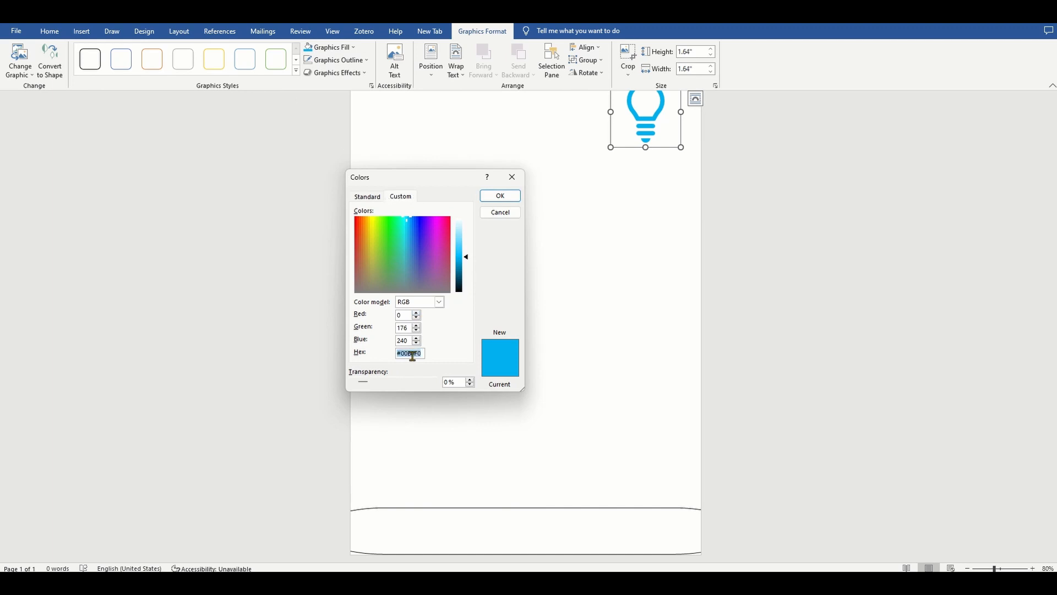
click(514, 213)
Fill the terminator shape at the page bottom with a custom color using the copied hex code.
click(586, 523)
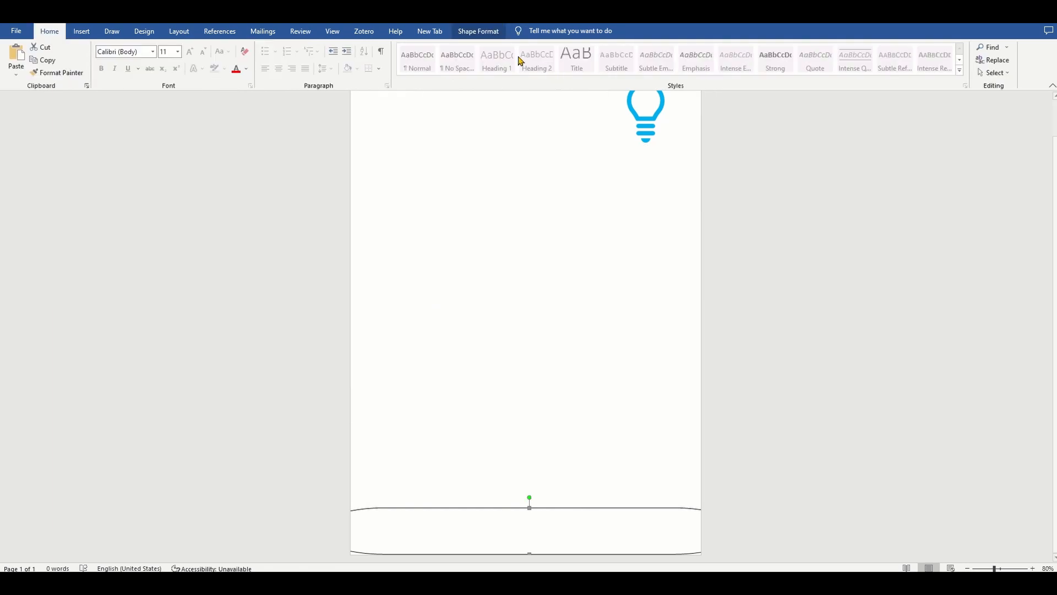
click(479, 31)
click(399, 47)
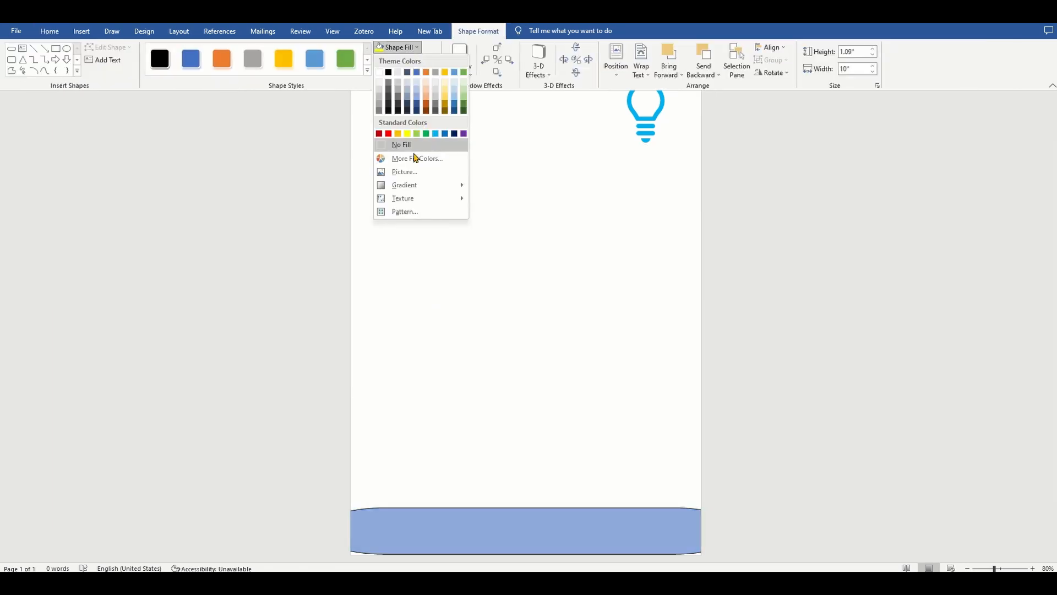
click(417, 159)
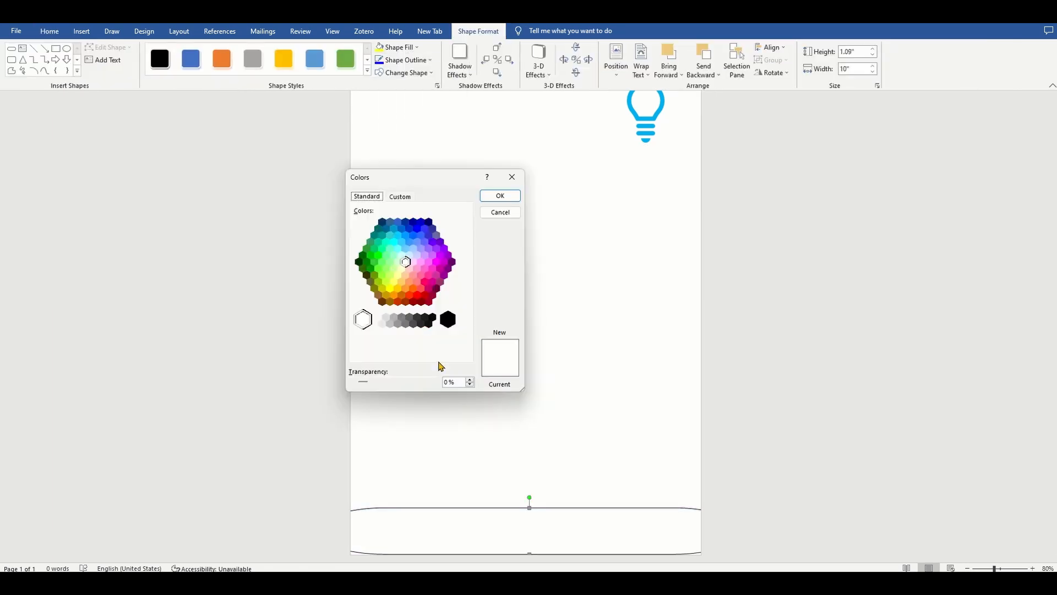
click(406, 199)
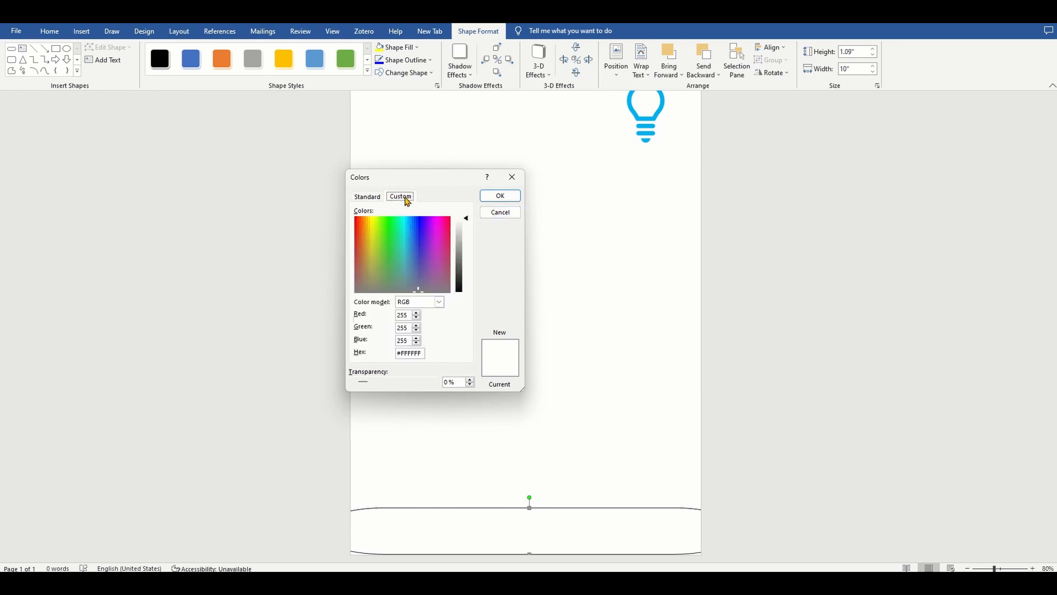
double_click(411, 351)
key(ctrl+v)
key(Return)
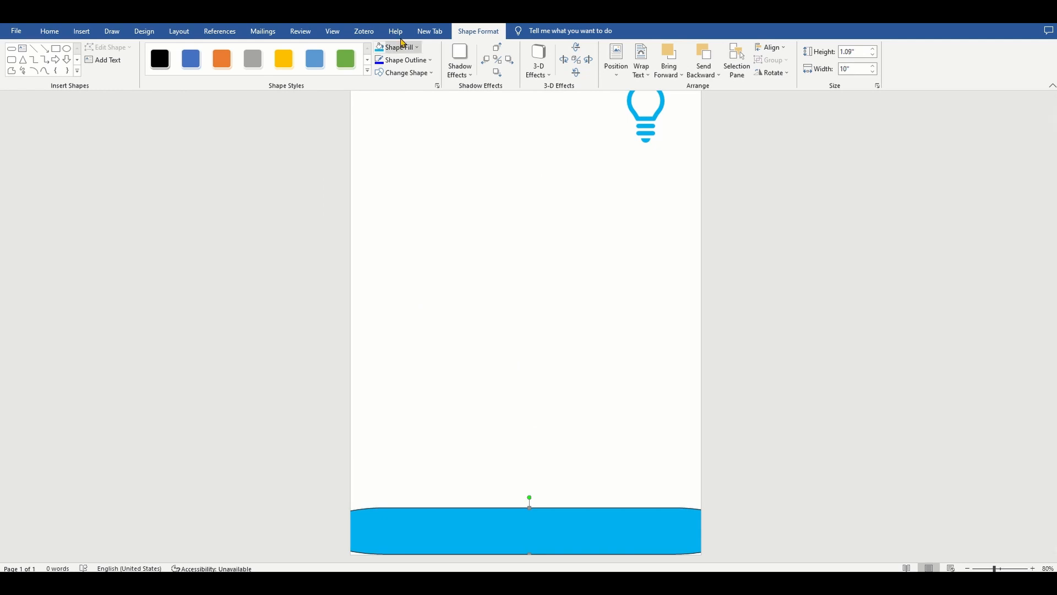
Remove the outline from the blue terminator shape at the page bottom.
click(417, 48)
click(421, 62)
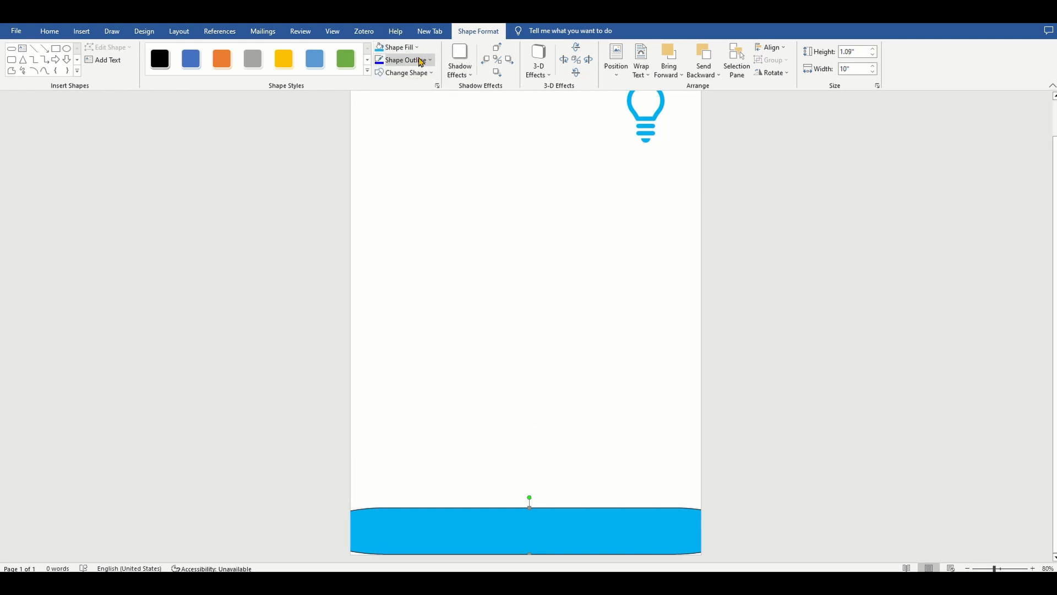
click(422, 60)
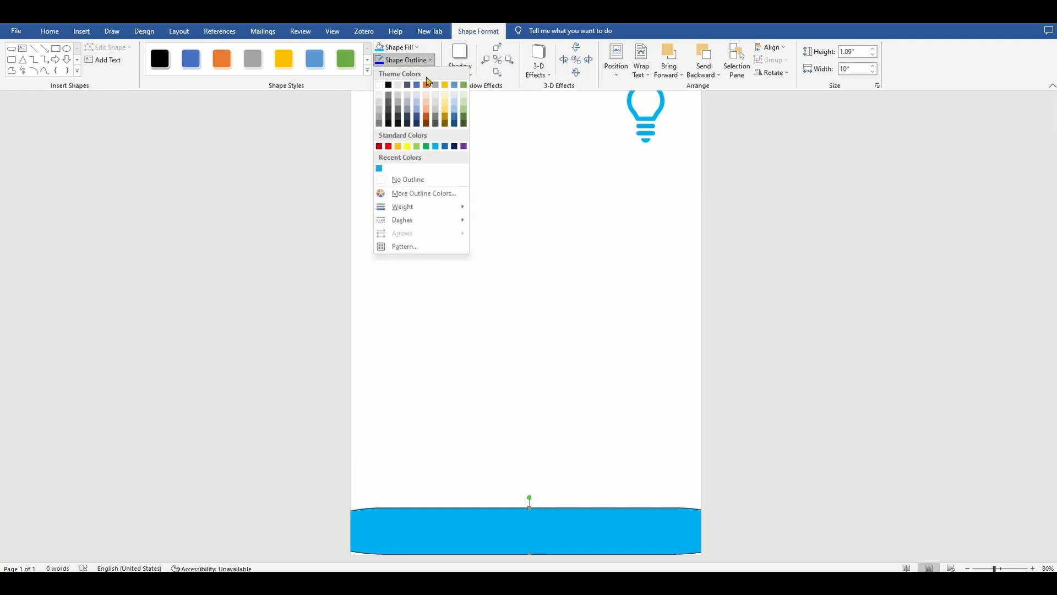
click(404, 180)
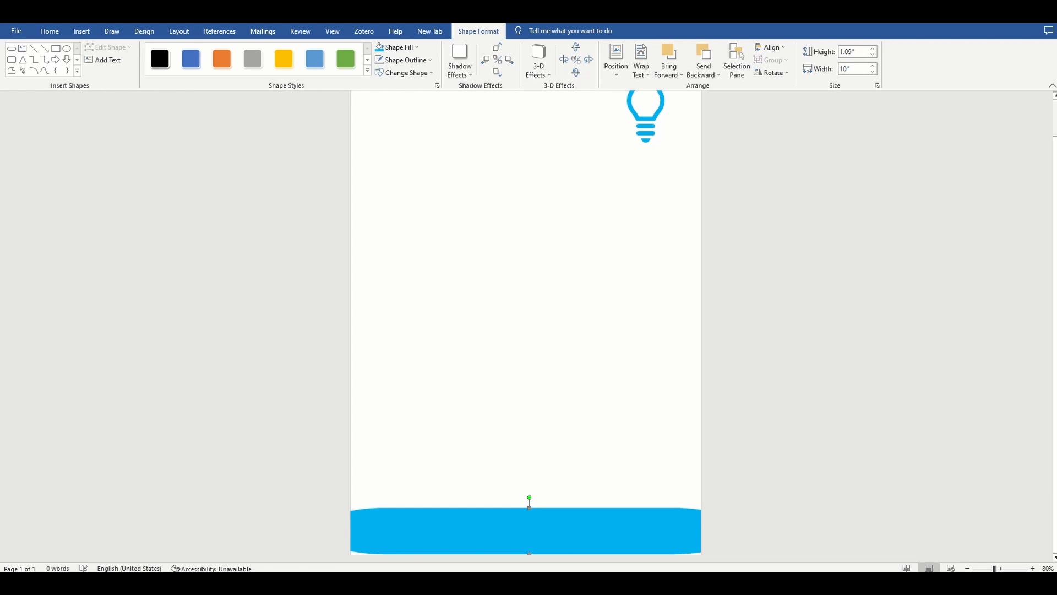
Paste a second copy of the blue terminator shape and use the Selection Pane to nudge it slightly above the original at the page bottom.
key(ctrl+v)
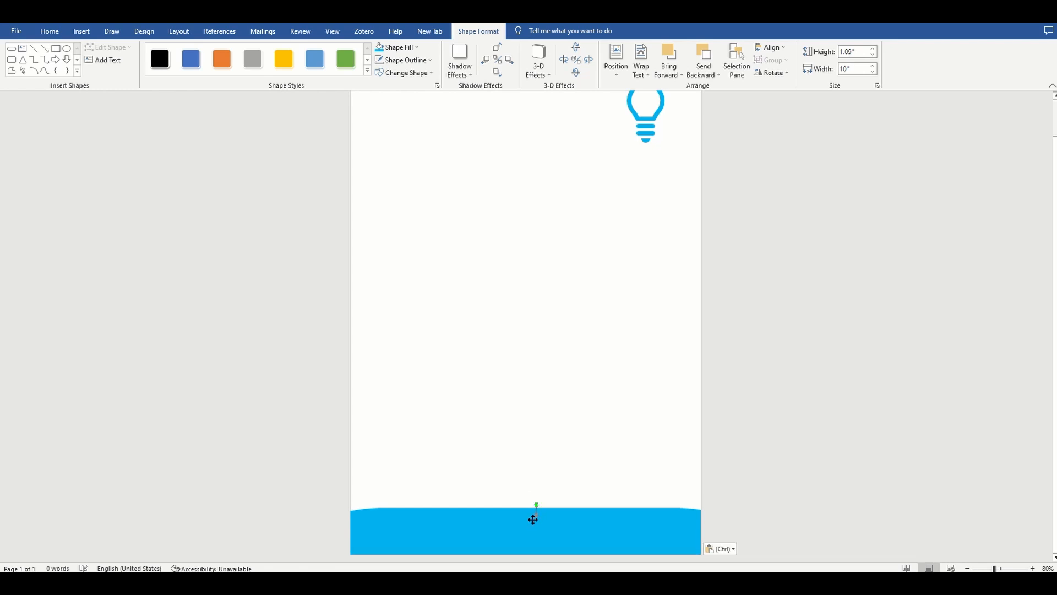
click(50, 31)
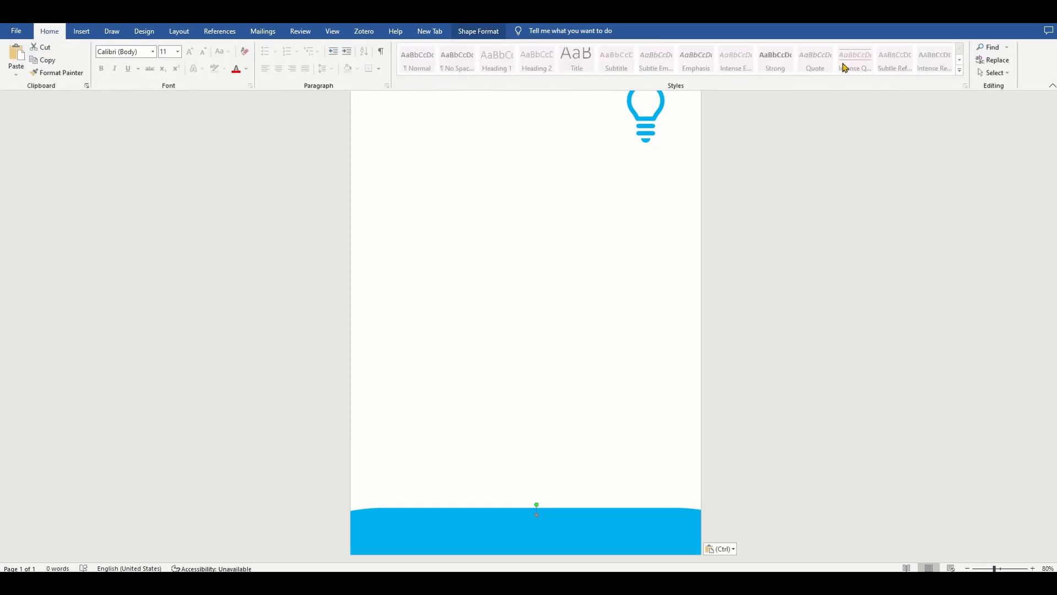
click(994, 72)
click(994, 127)
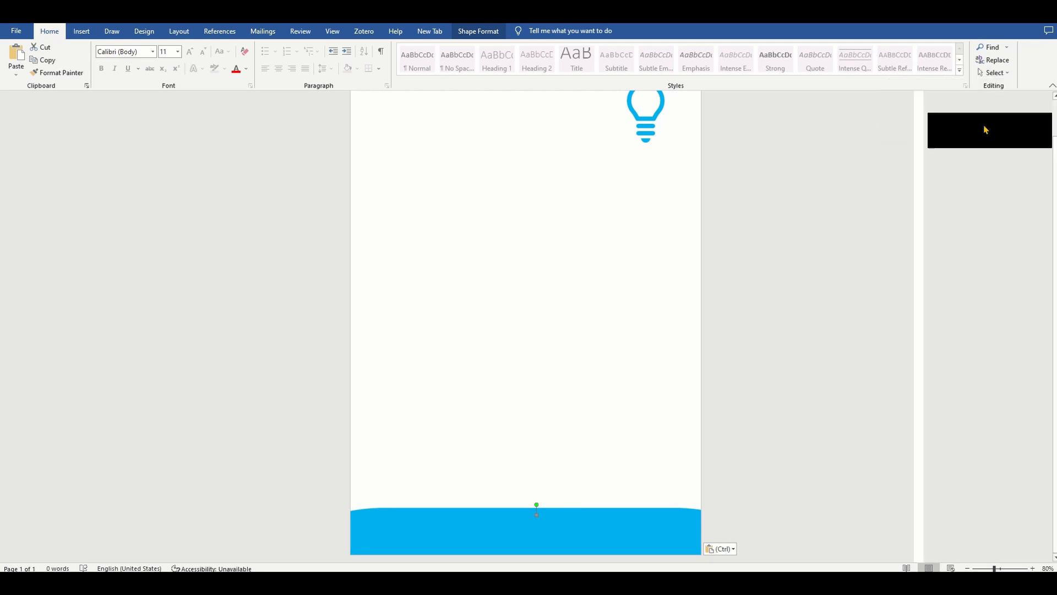
click(969, 169)
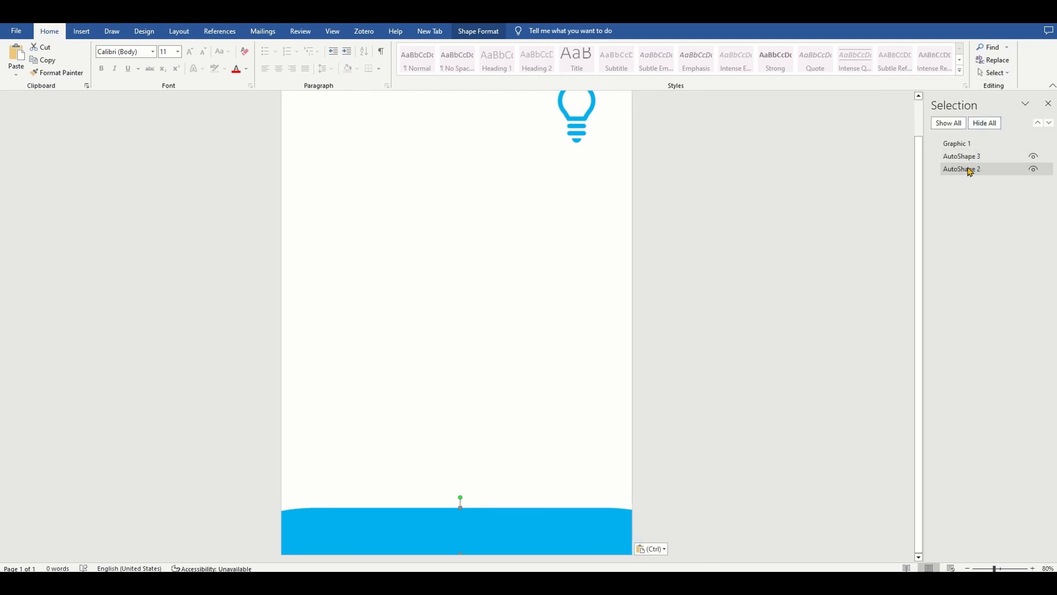
click(970, 157)
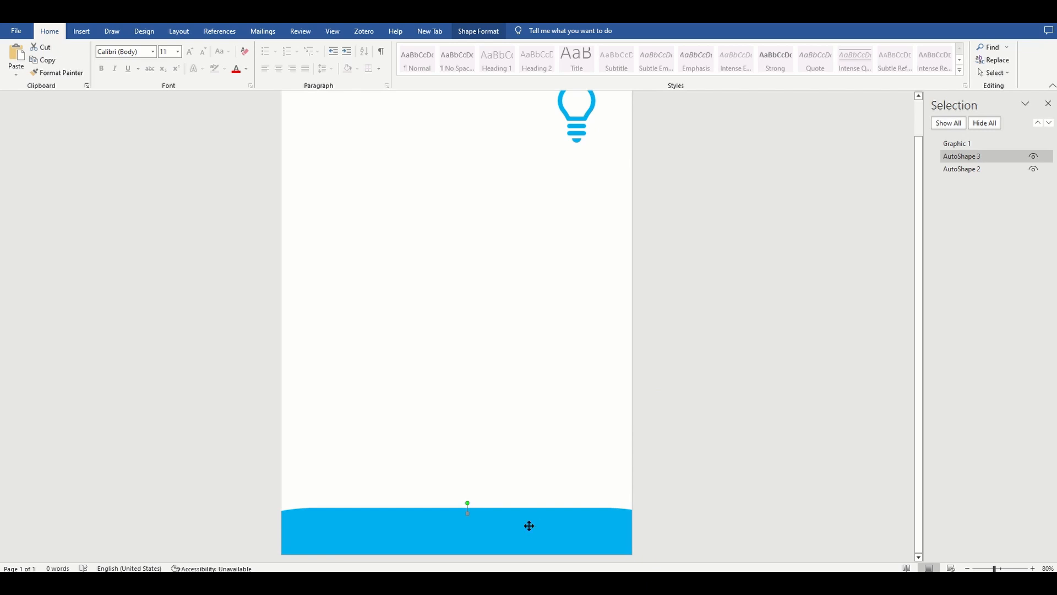
key(Up)
key(Up)
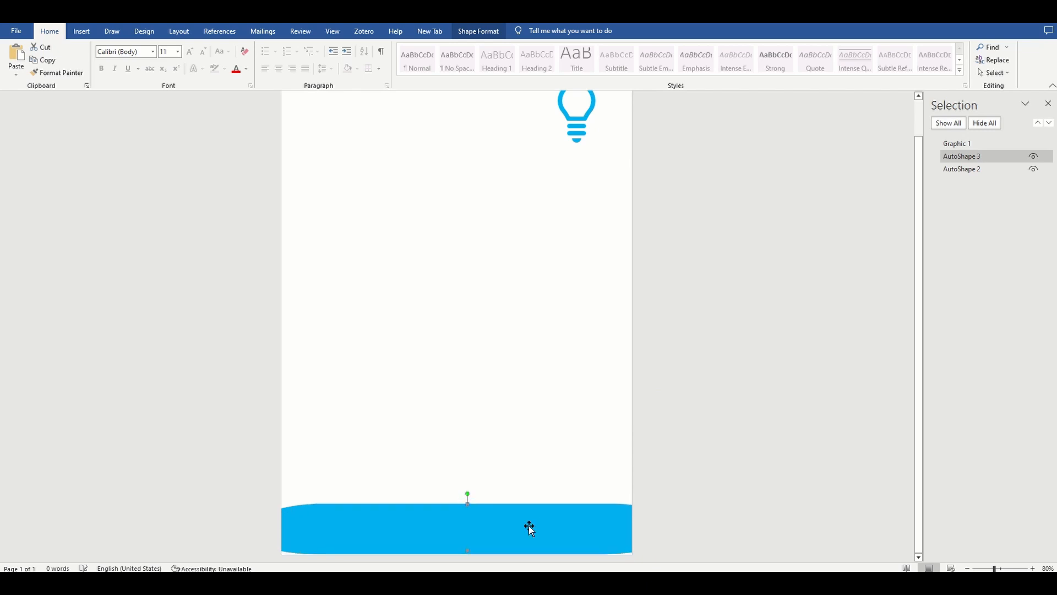
Apply the orange preset shape style to the upper terminator copy at the page bottom.
click(471, 33)
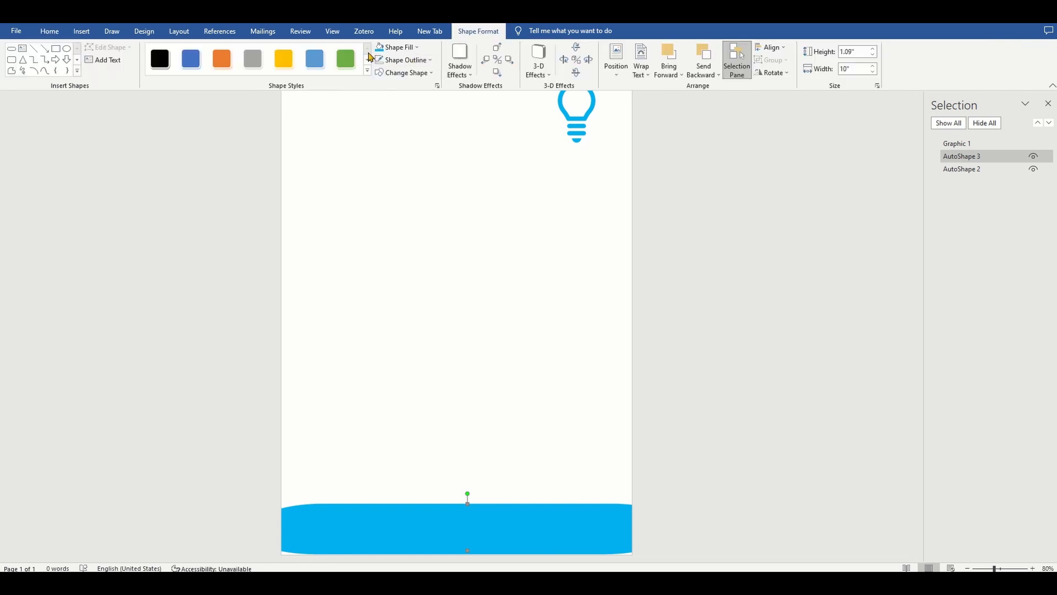
click(222, 58)
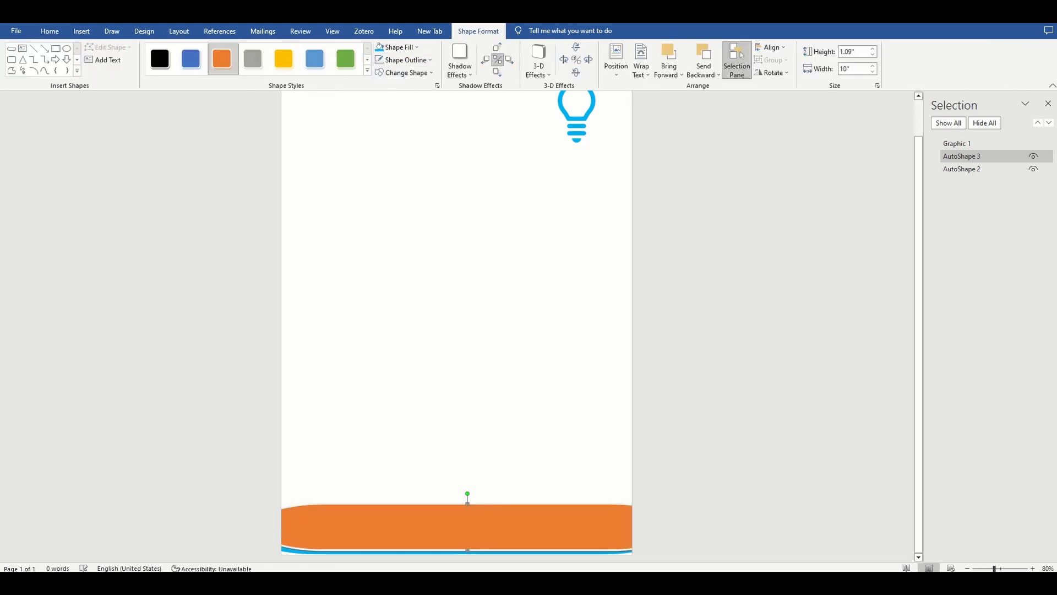
click(542, 144)
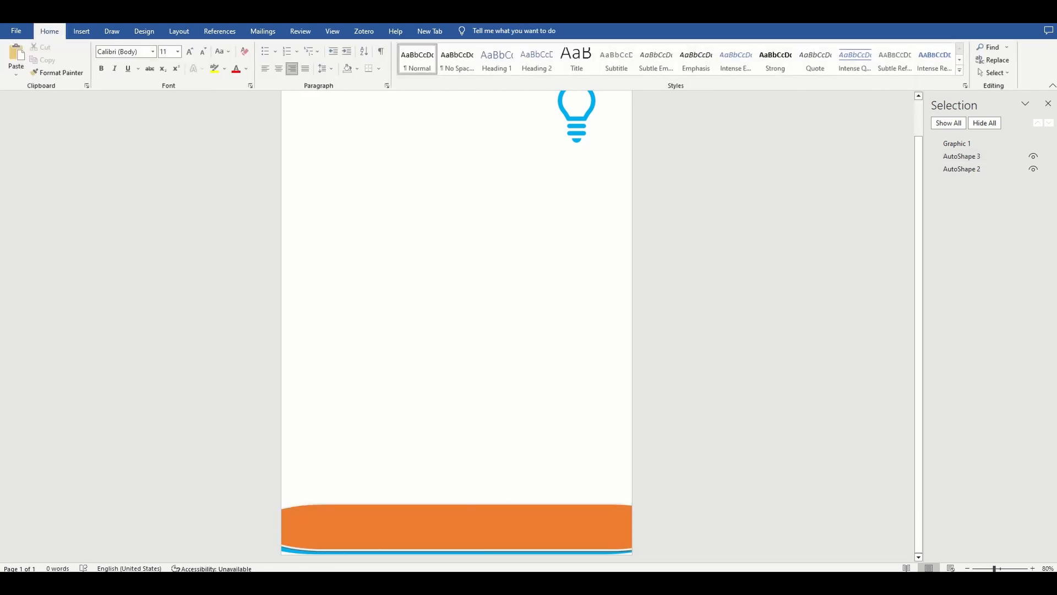
Insert a Facet Quote text box and move it to the page's upper-left area, across from the light bulb icon.
scroll(543, 181, up, 2)
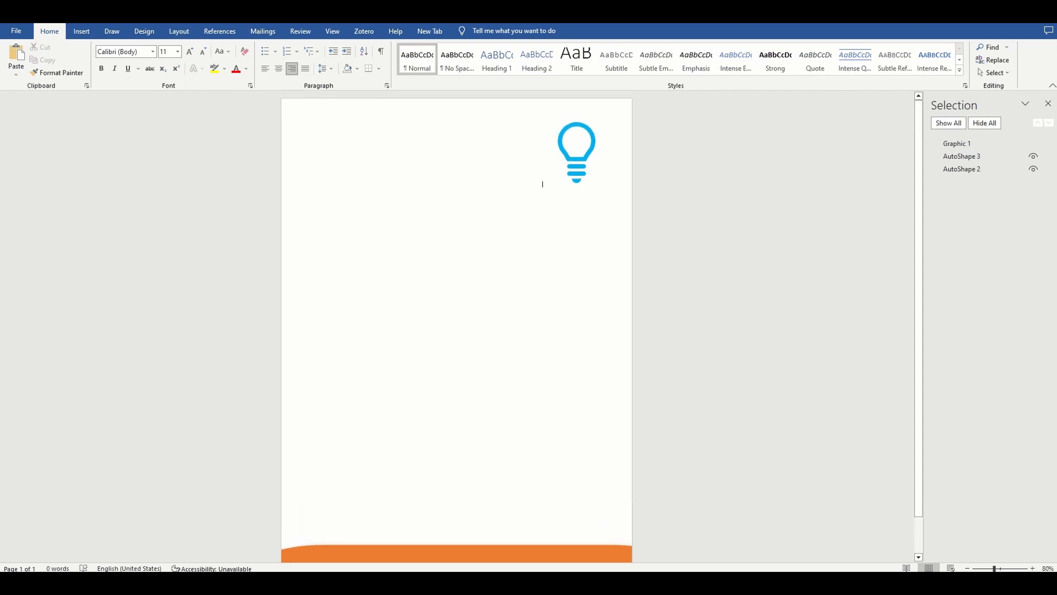
click(82, 31)
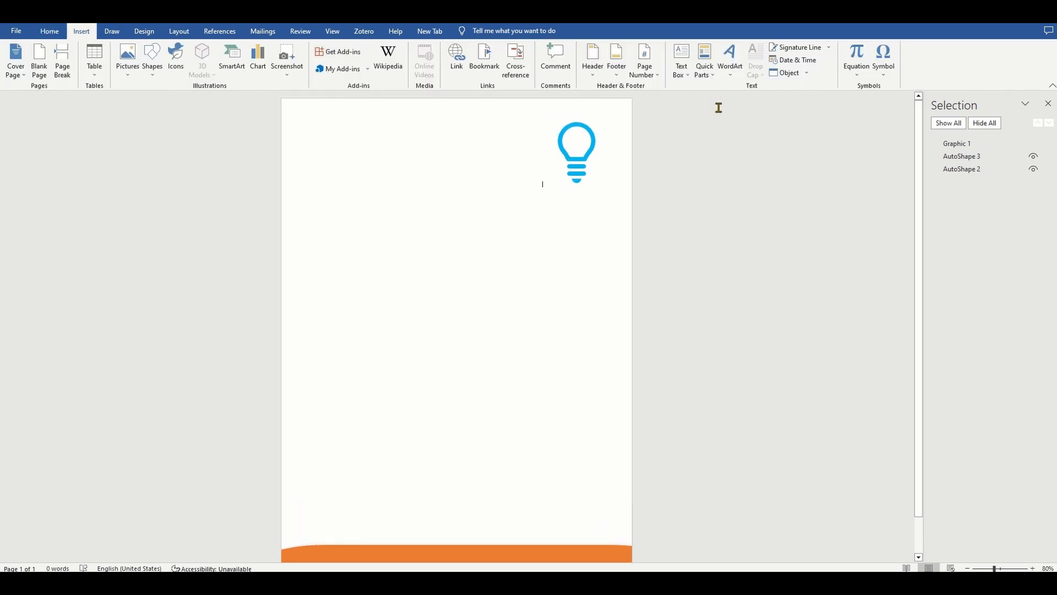
click(683, 70)
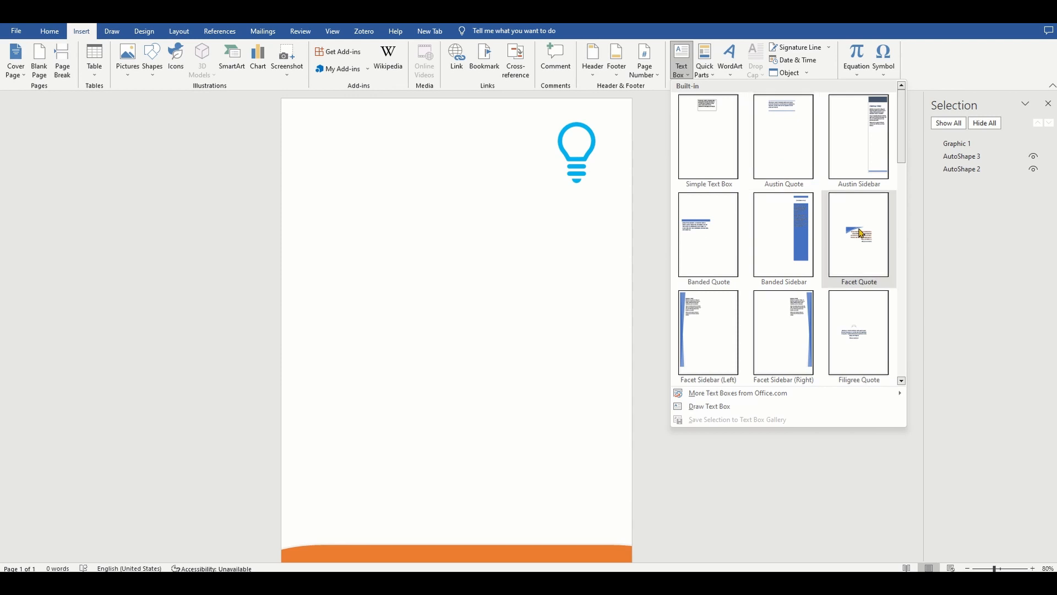
click(862, 232)
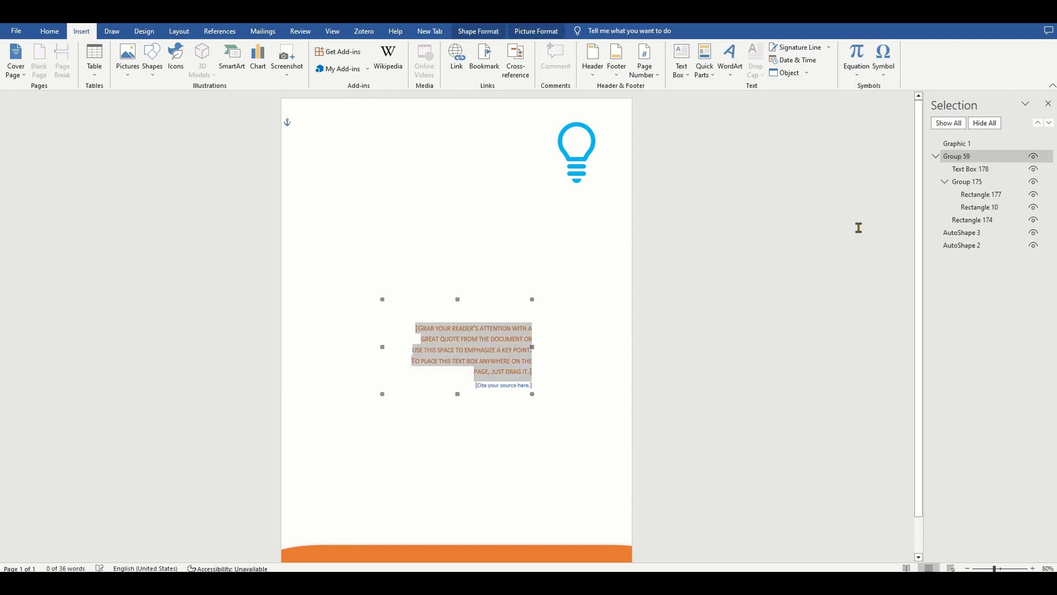
drag(443, 302, 355, 120)
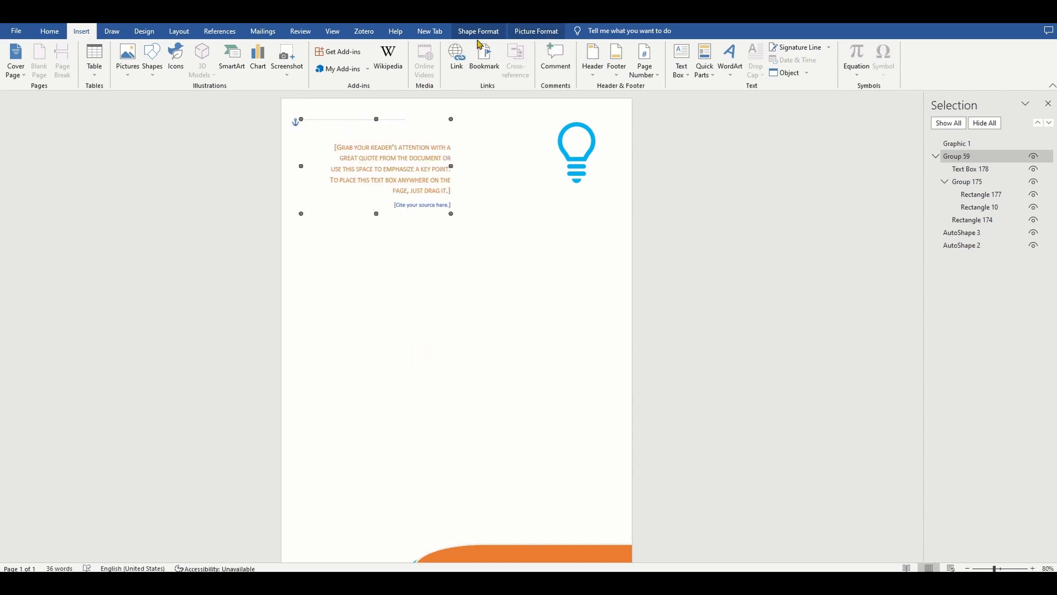
Remove the outline from the Facet Quote text box group.
click(517, 33)
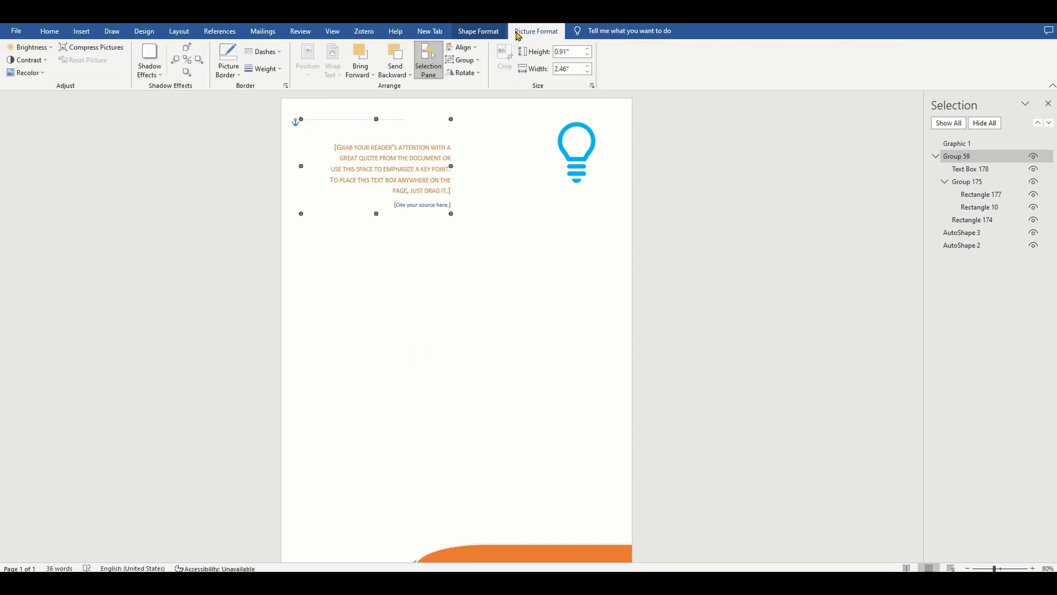
click(478, 31)
click(430, 60)
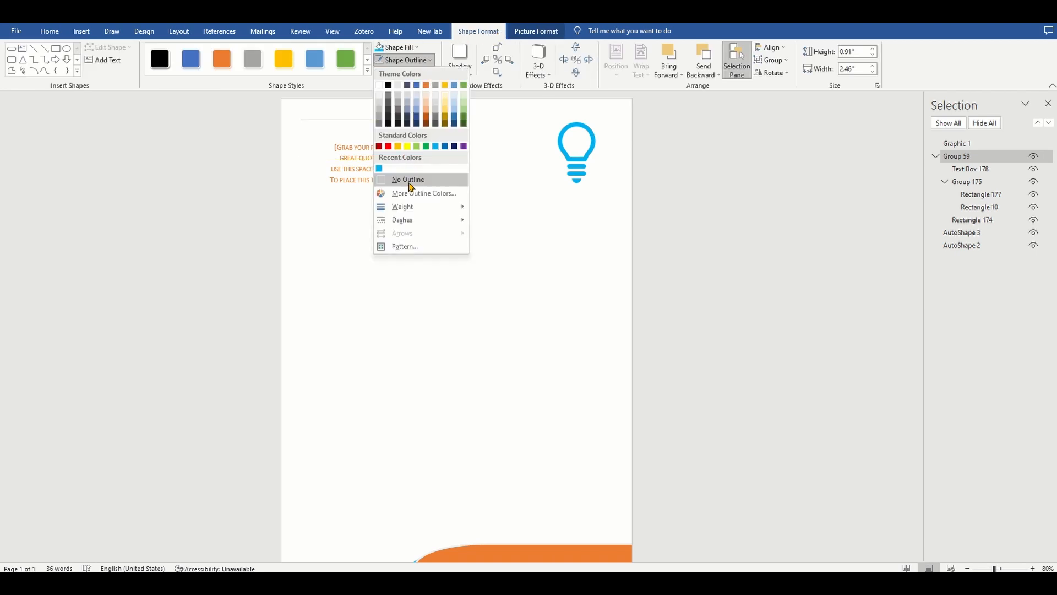
click(416, 182)
Replace the quote text box's placeholder content with the lines "TO", "Name" and "Address".
triple_click(382, 170)
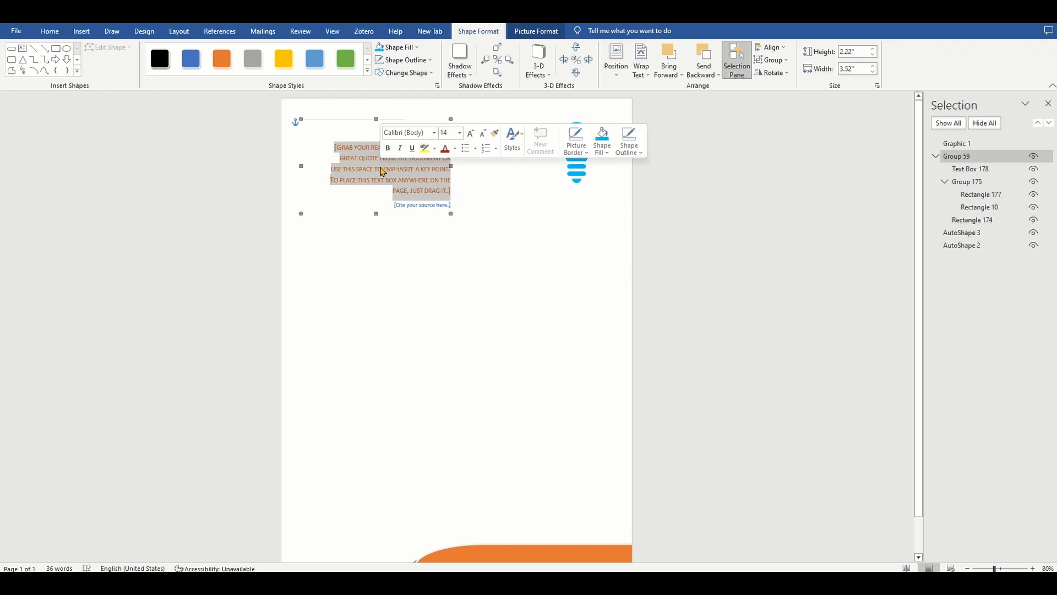
key(BackSpace)
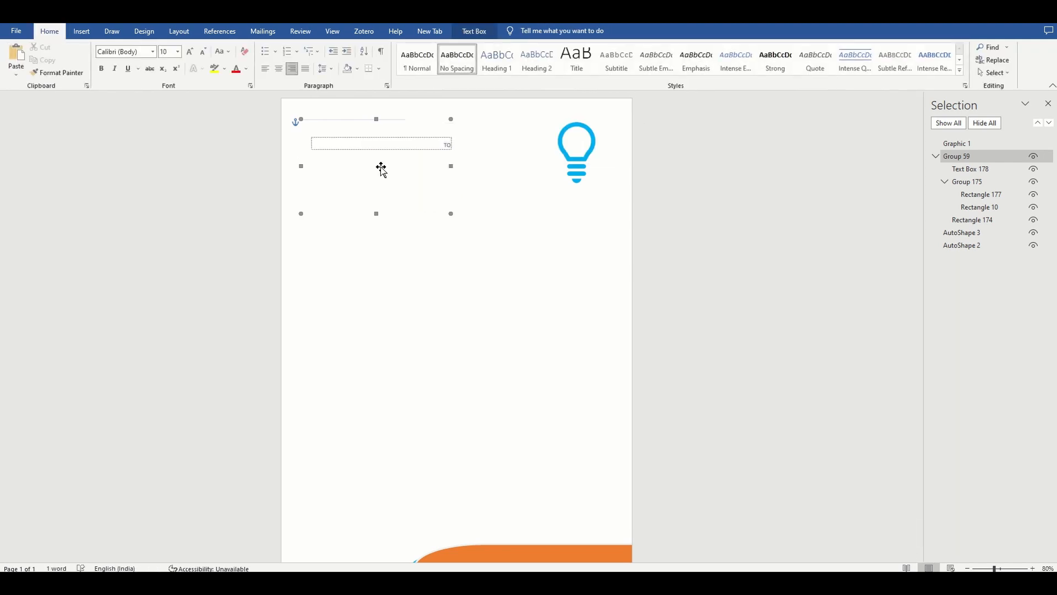
text(TO )
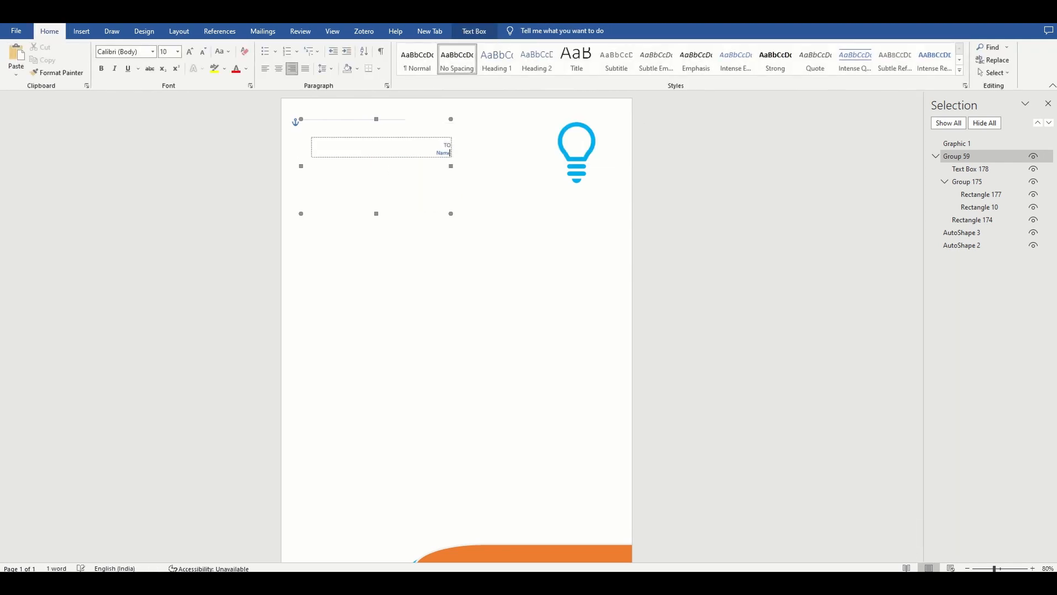
text(Name)
key(Return)
text(Address)
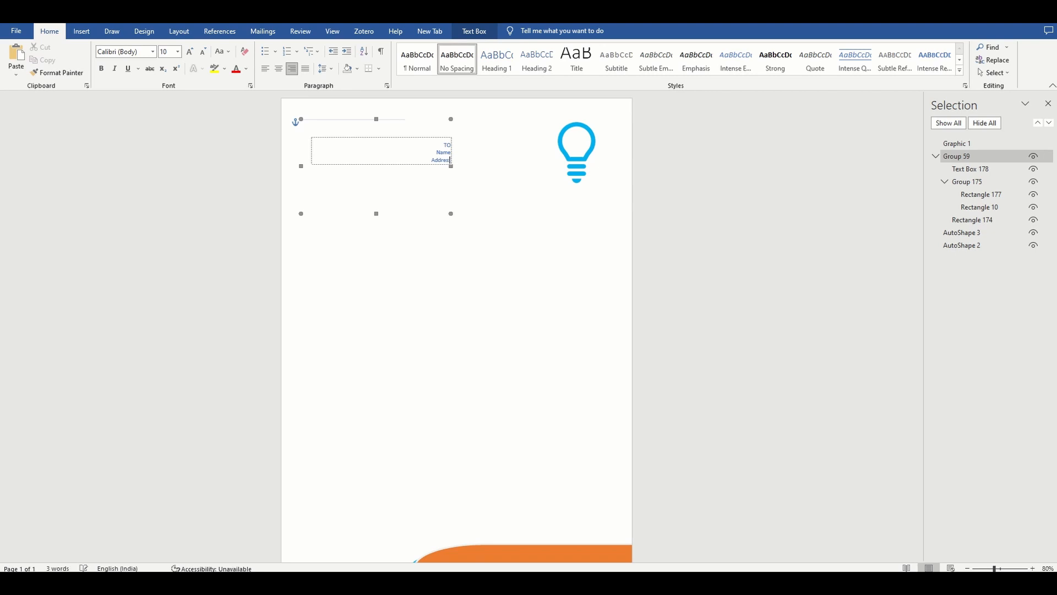
Format all the address block text in Montserrat at size 20.
key(ctrl+a)
click(122, 52)
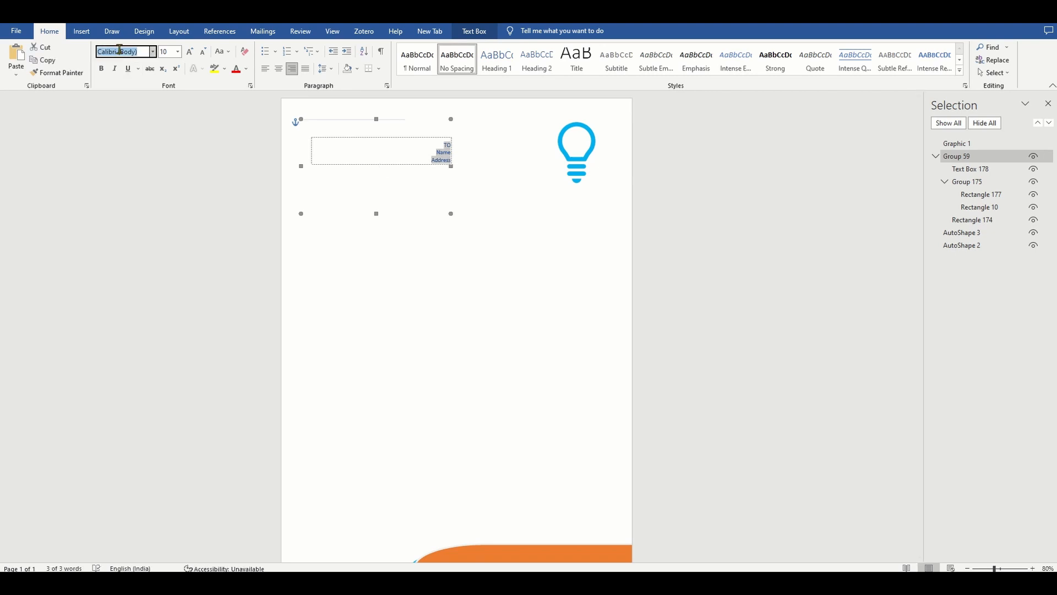
text(Montserrat)
key(Return)
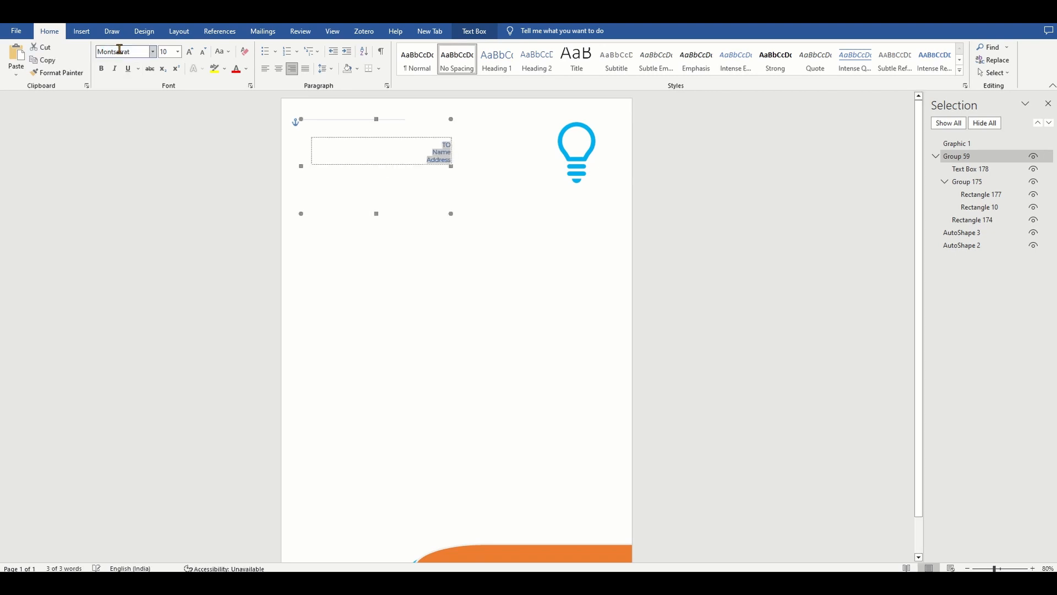
click(165, 52)
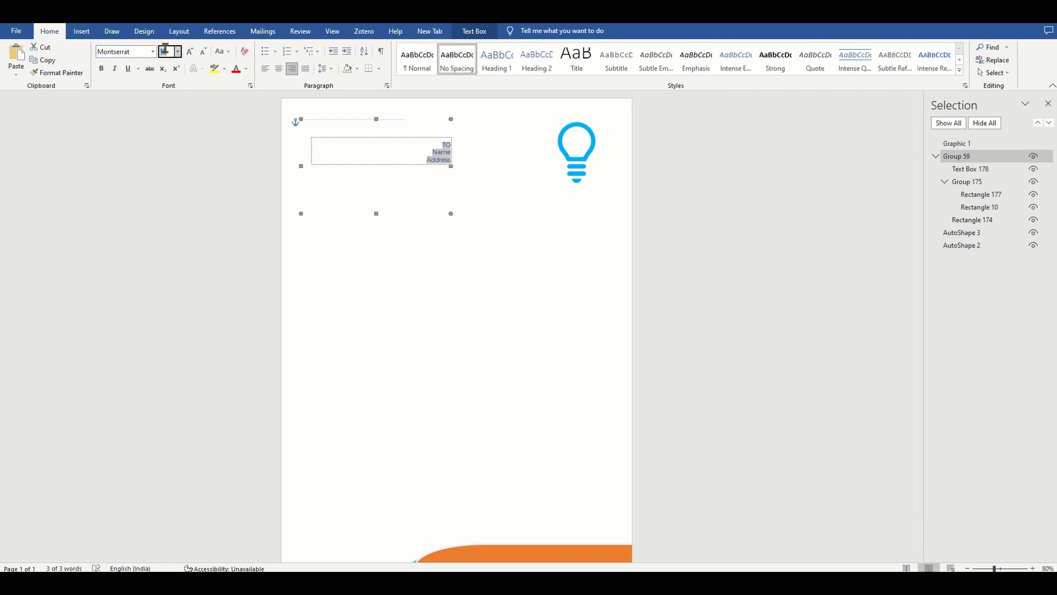
text(20)
key(Return)
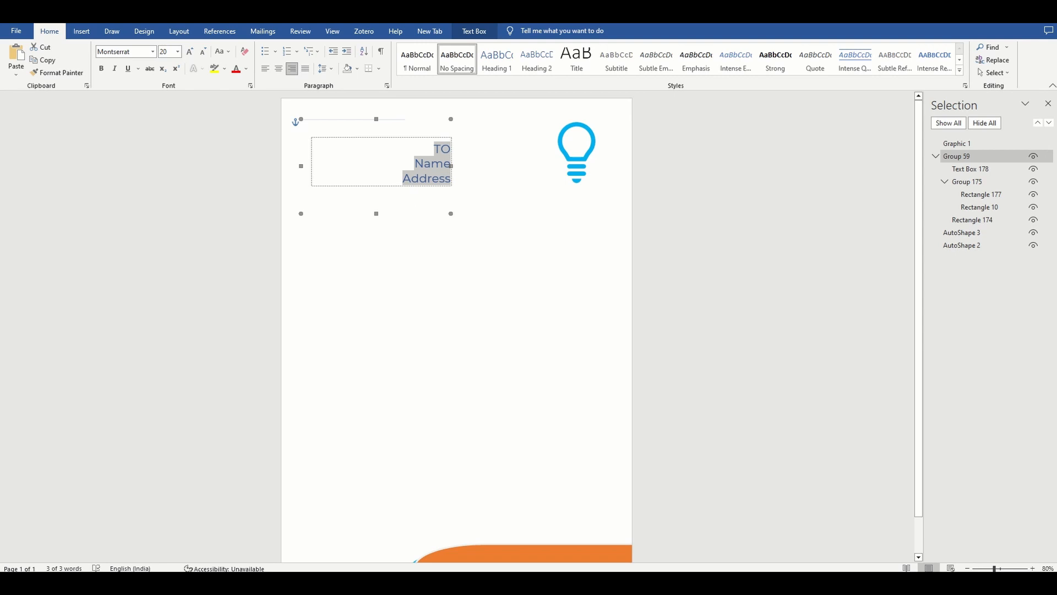
Insert a Date field in the "June 6, 2023" format beside the light bulb icon.
click(305, 119)
click(82, 31)
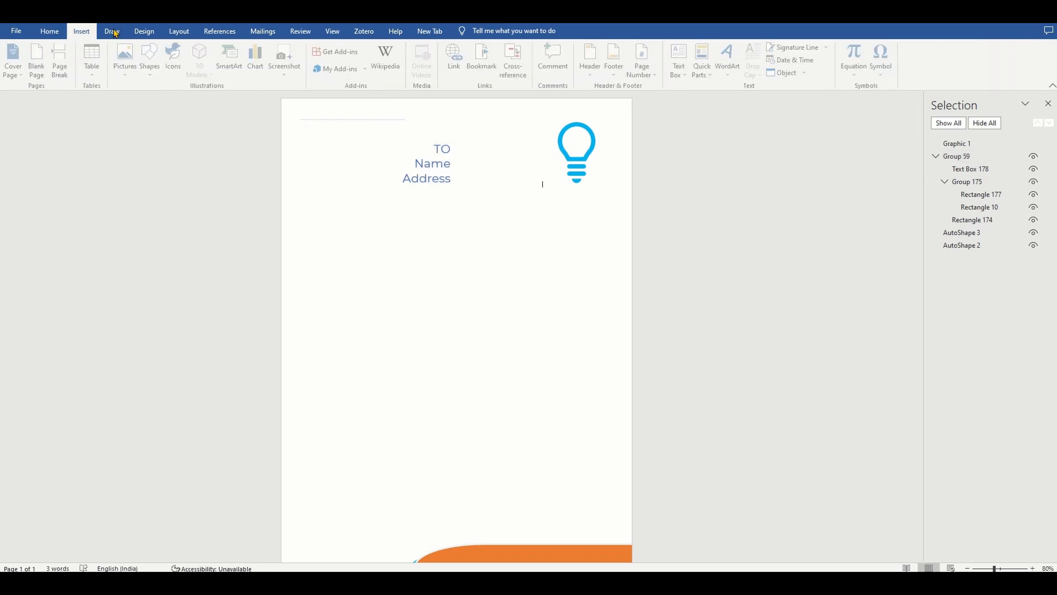
click(700, 69)
click(714, 119)
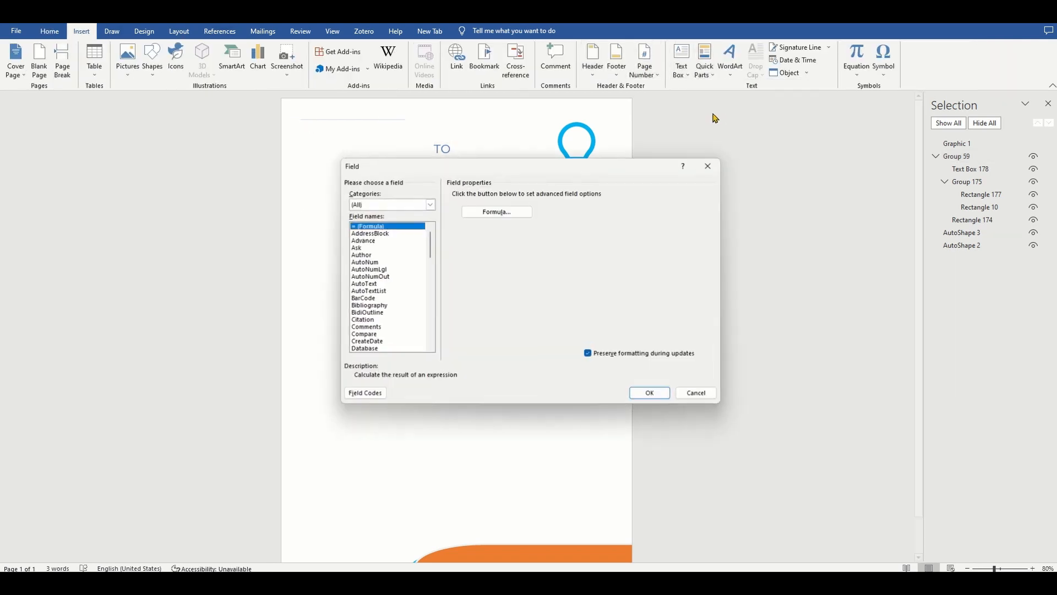
scroll(369, 311, down, 2)
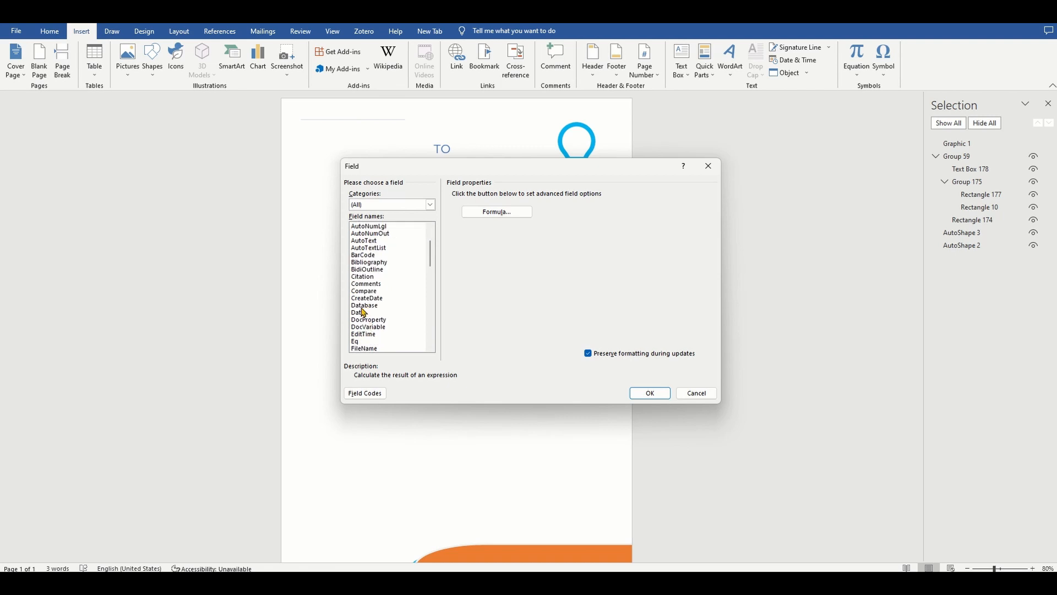
click(363, 312)
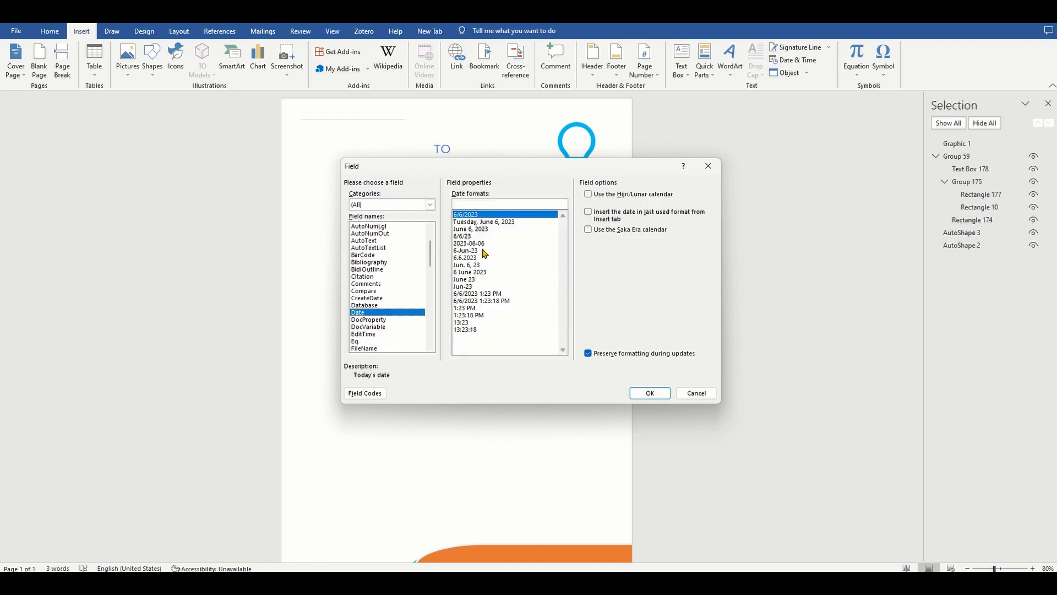
double_click(488, 229)
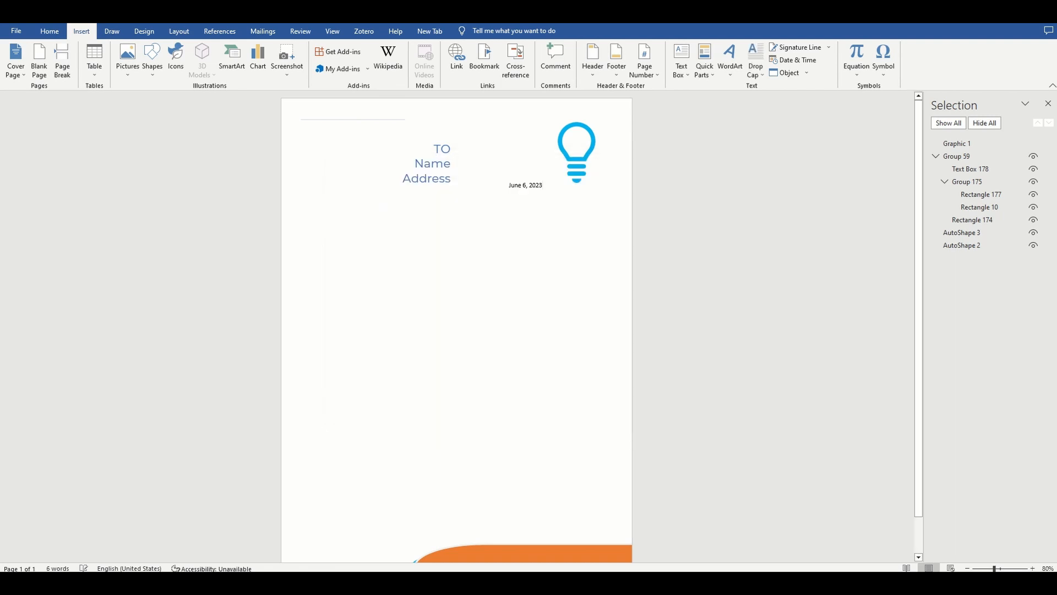
Try to change the font size of the date beside the light bulb icon.
triple_click(529, 192)
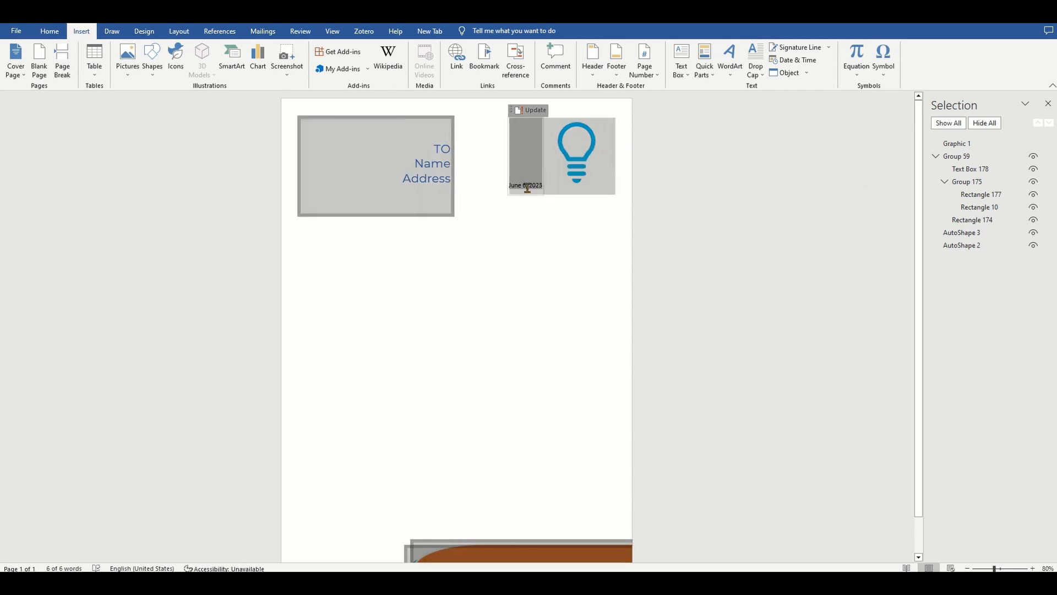
double_click(527, 187)
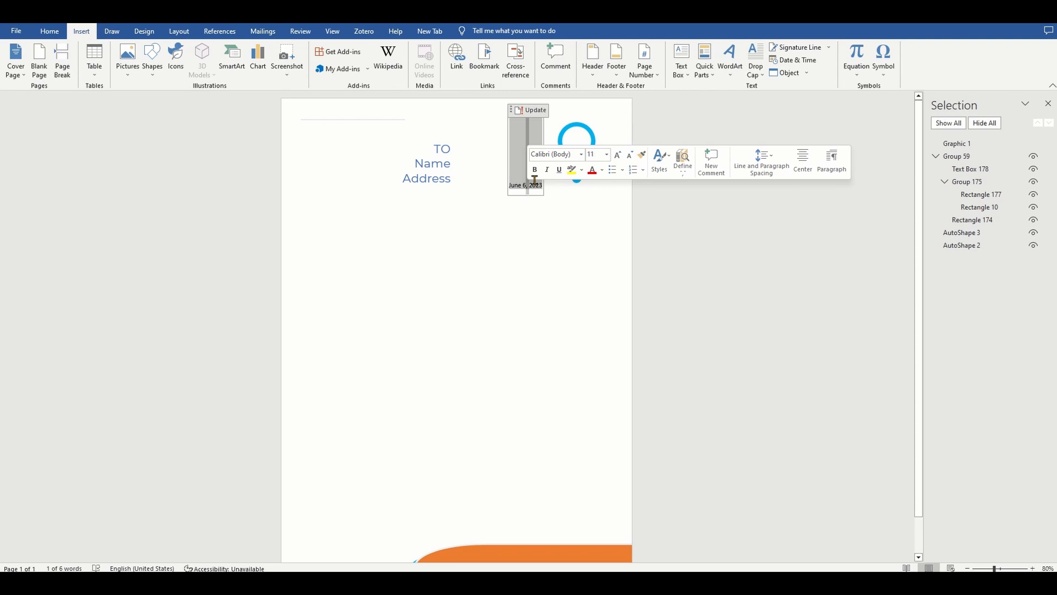
click(599, 157)
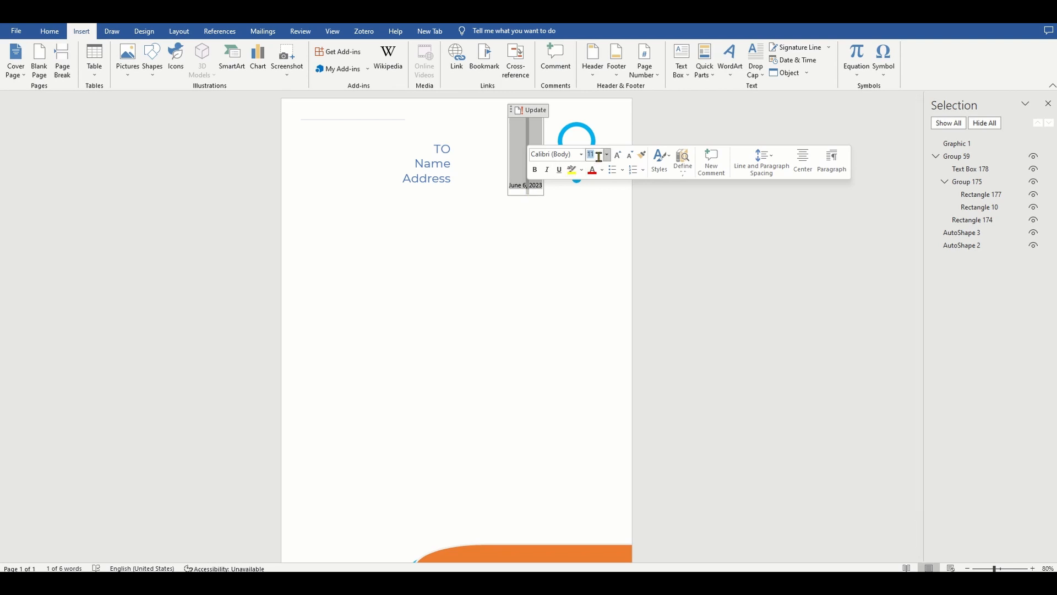
Insert a Date field in the "6/6/2023" format on a new line below the light bulb icon and select all content.
key(Return)
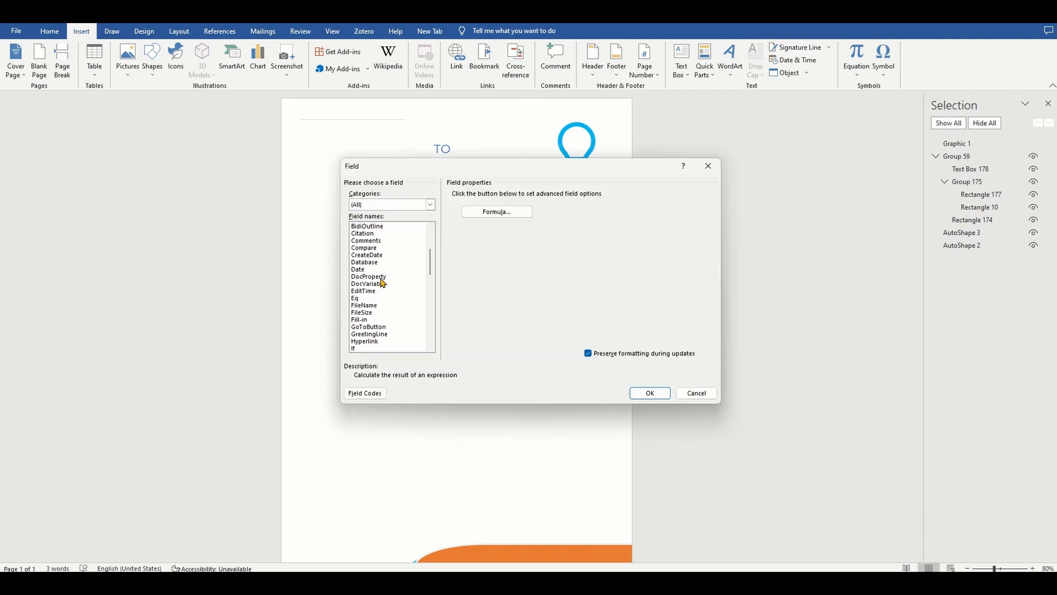
click(380, 269)
double_click(474, 223)
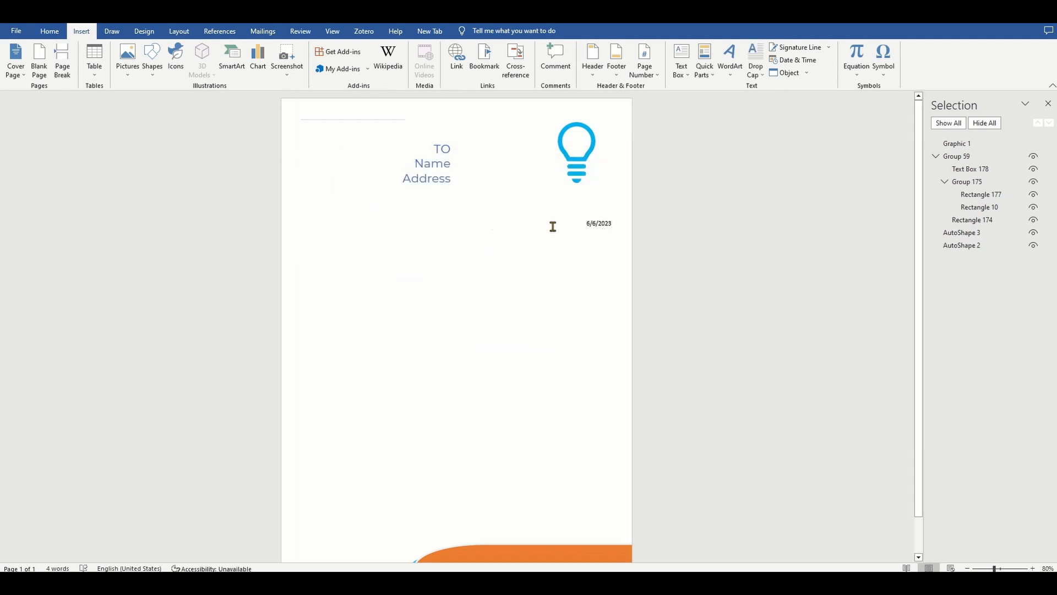
key(ctrl+a)
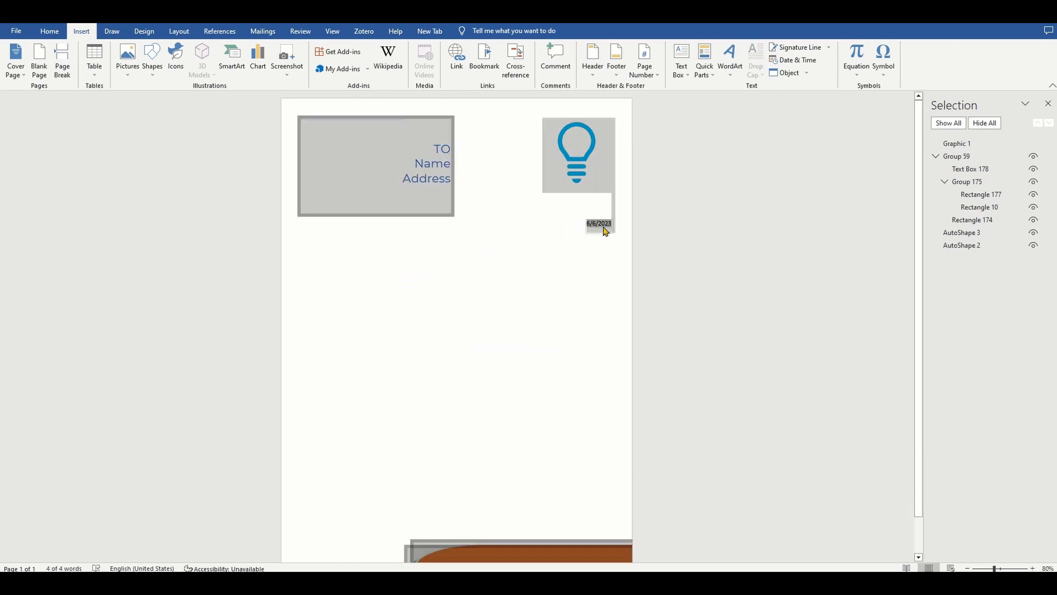
Format the date below the light bulb icon in Montserrat at size 16.
double_click(605, 230)
click(605, 230)
click(633, 193)
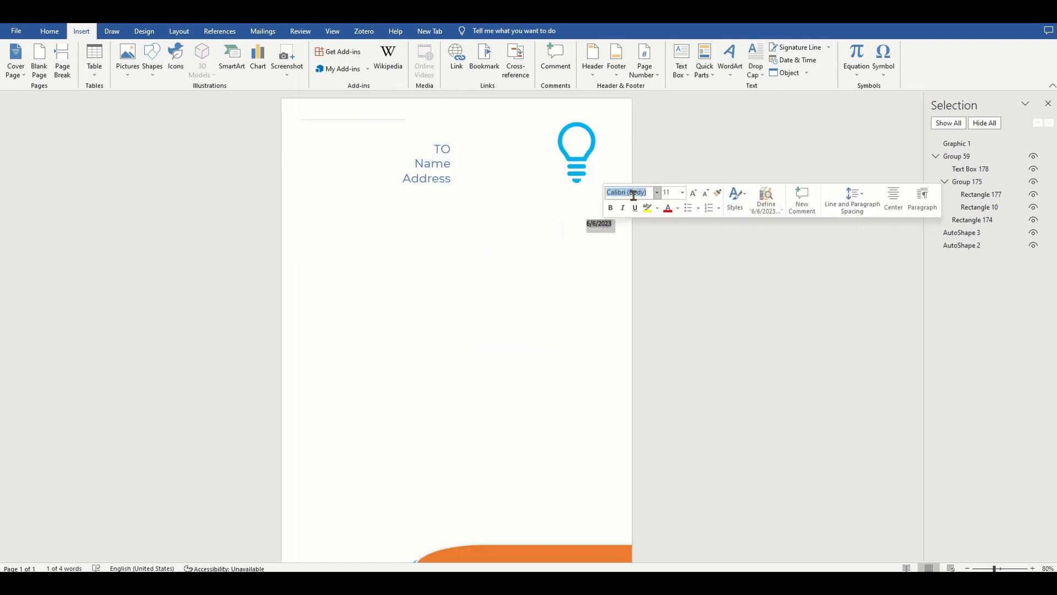
text(Montserrat)
key(Tab)
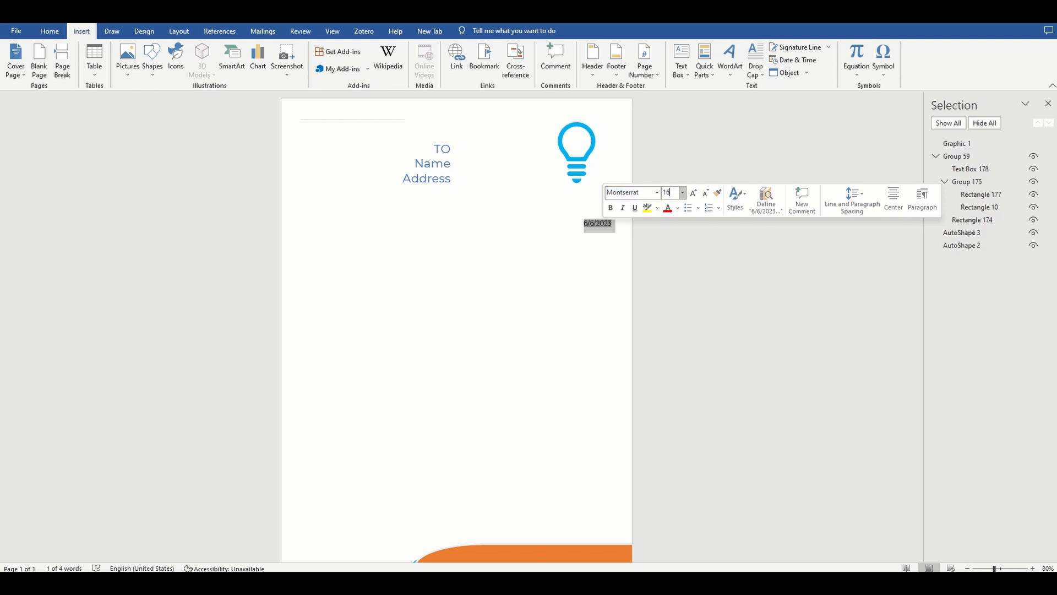
key(Return)
Draw a text box about 3.3" high and 6.57" wide below the date.
click(680, 60)
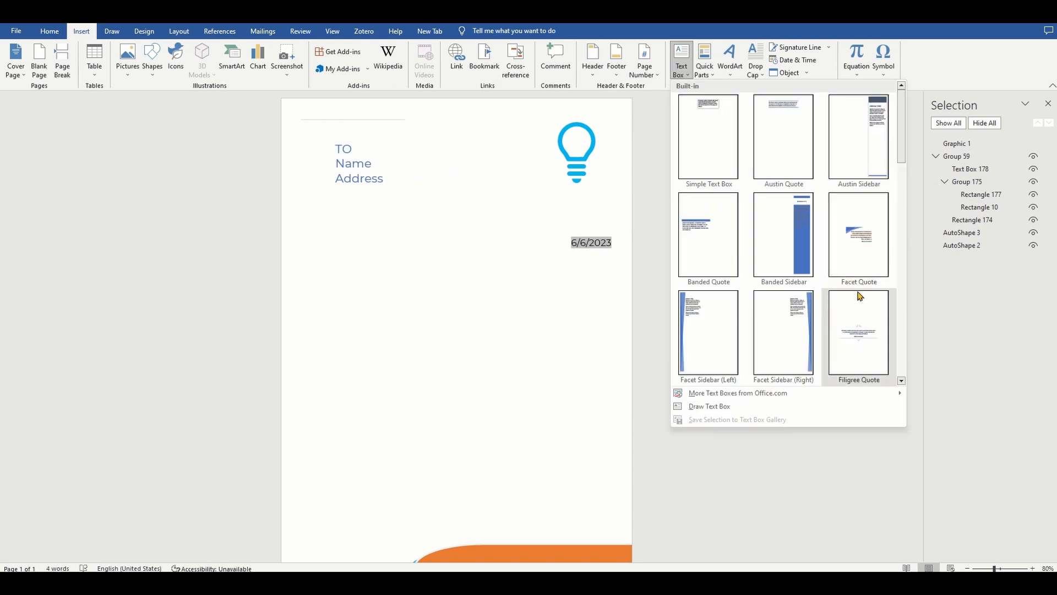
click(759, 408)
drag(318, 279, 600, 422)
click(586, 422)
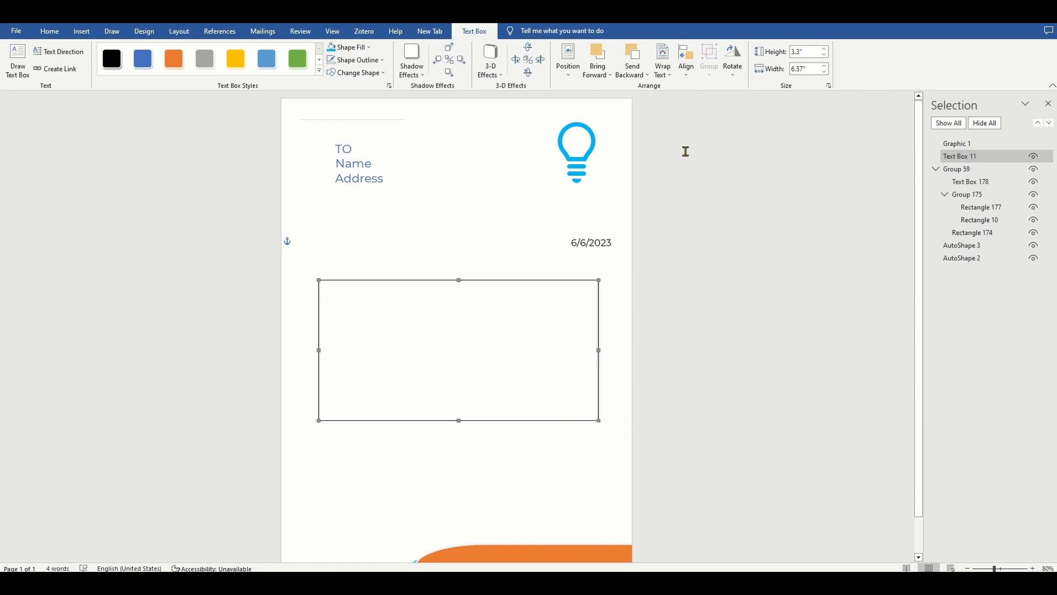
Align the new text box to the middle and center of the margins and remove its outline.
click(687, 69)
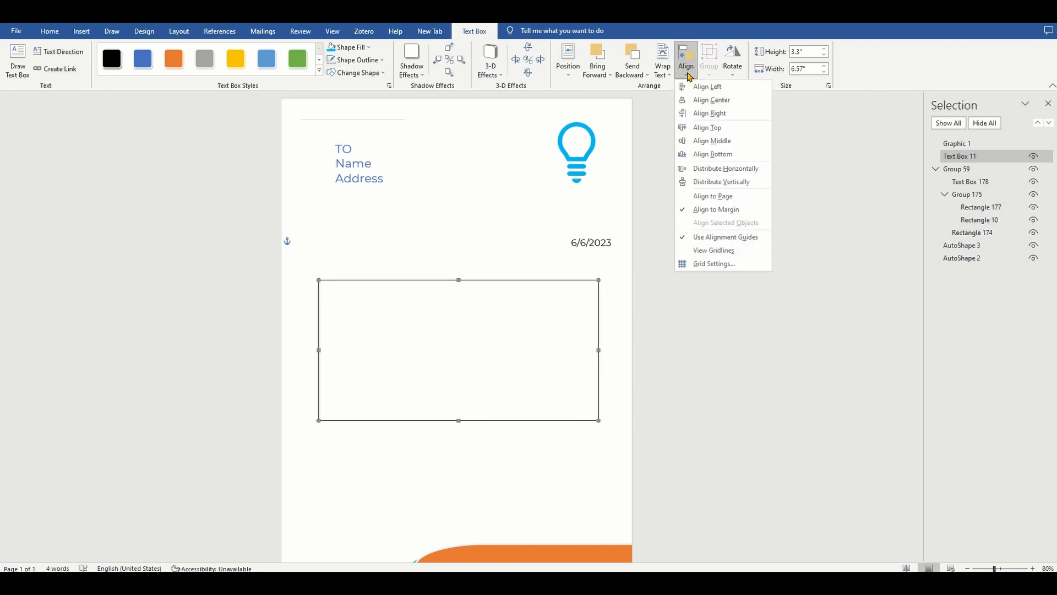
click(698, 141)
click(688, 76)
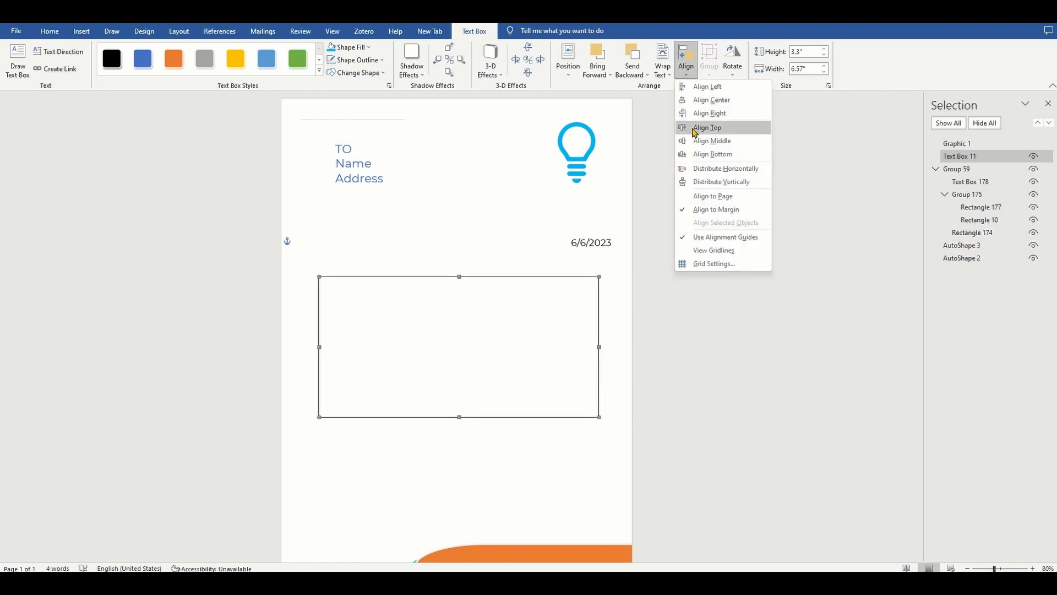
click(698, 100)
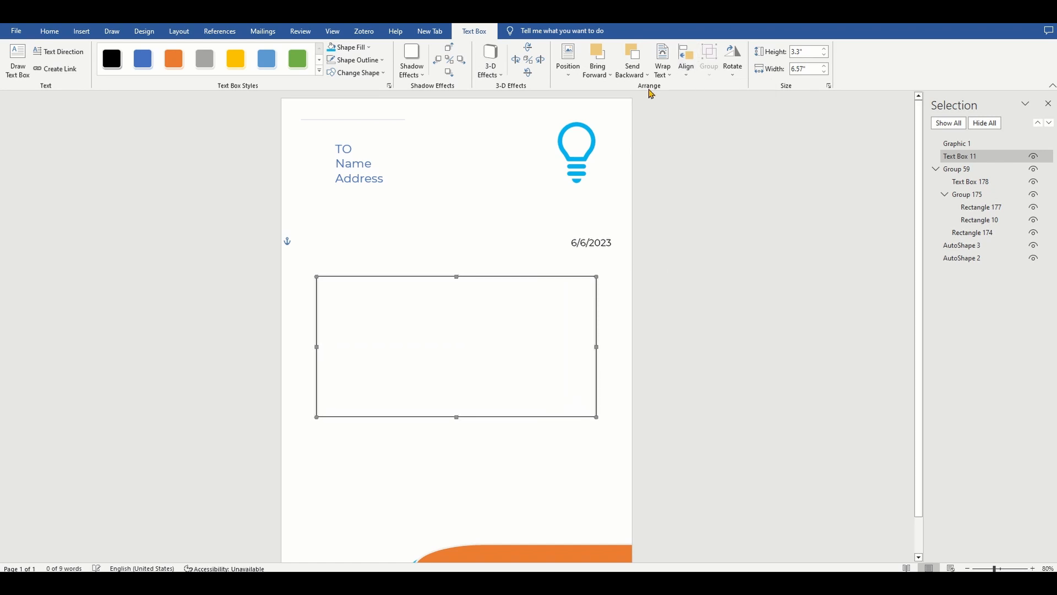
click(382, 60)
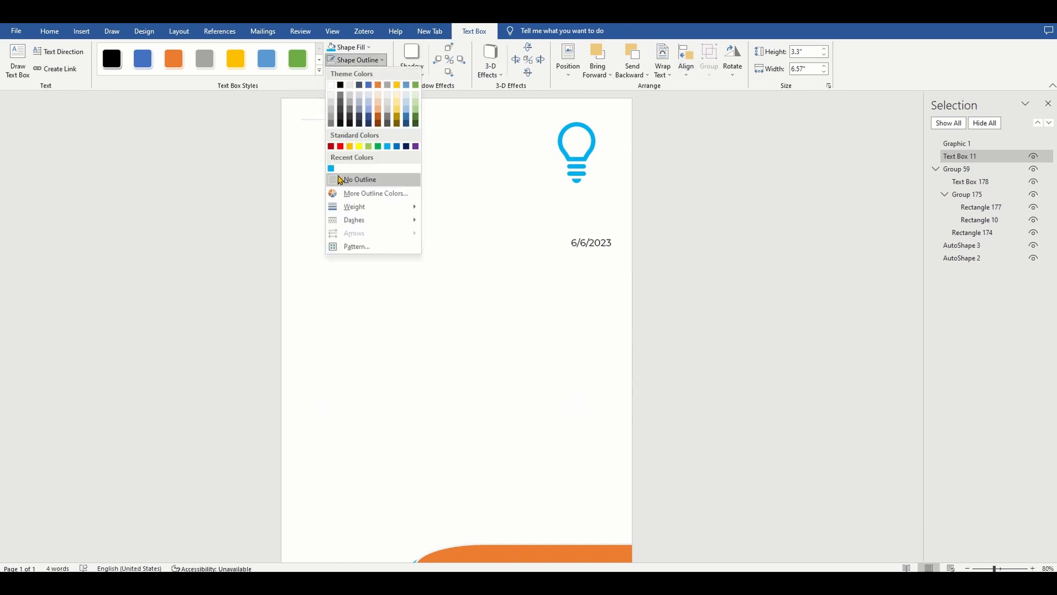
click(374, 179)
Fill the text box with placeholder paragraphs generated by =lorem().
click(395, 311)
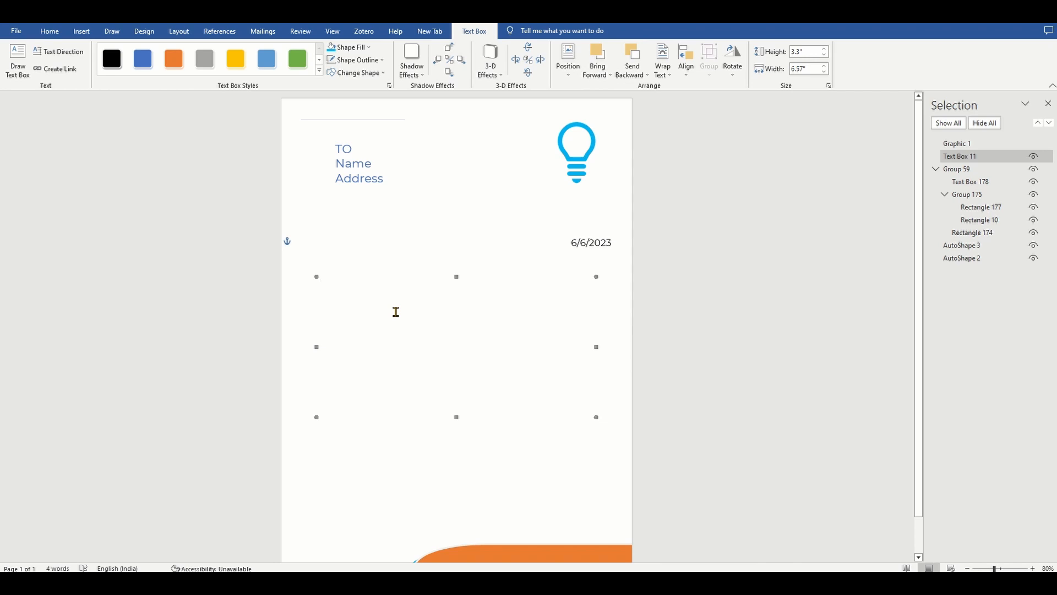
text(=lorem()
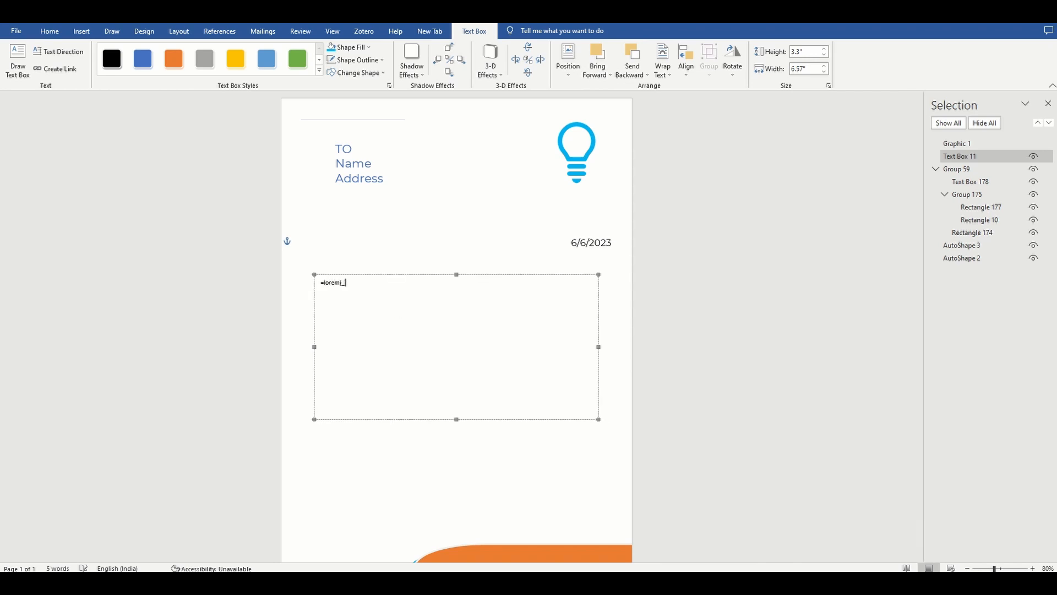
text())
key(Return)
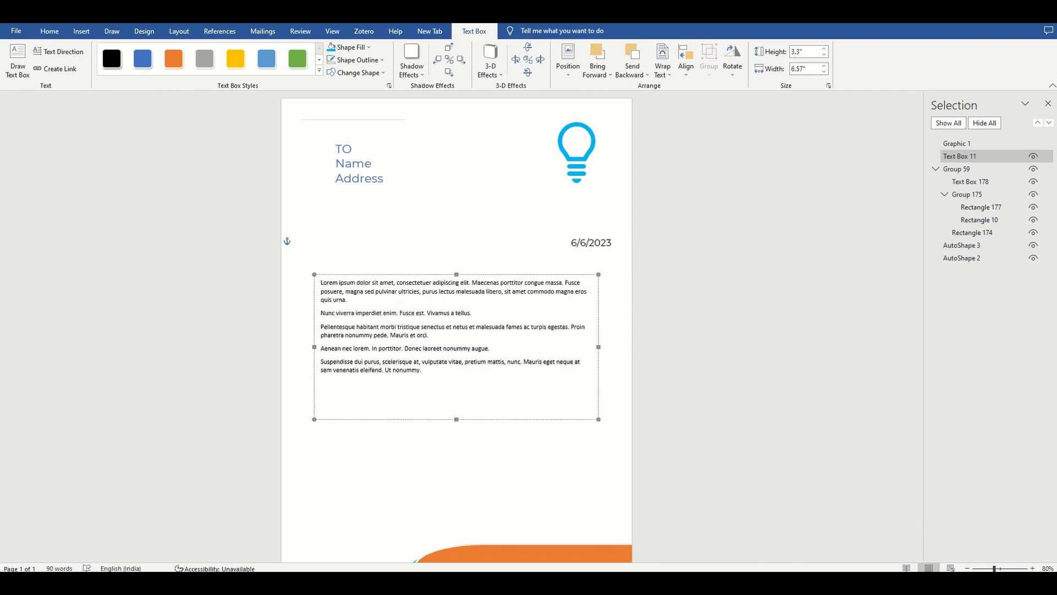
Format all the placeholder body text in Montserrat at size 16.
key(ctrl+a)
click(60, 35)
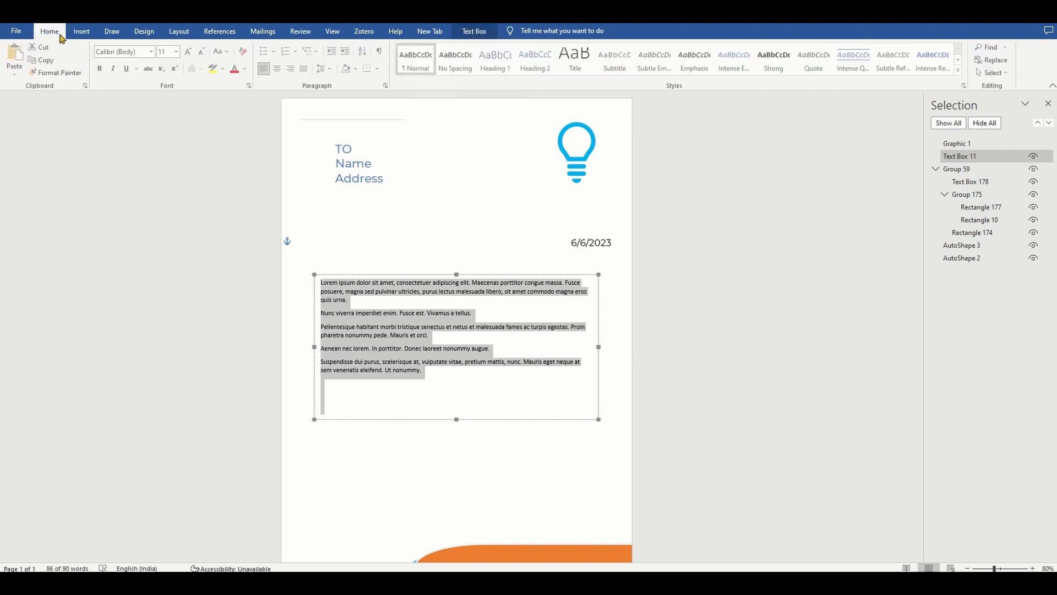
click(121, 51)
text(M)
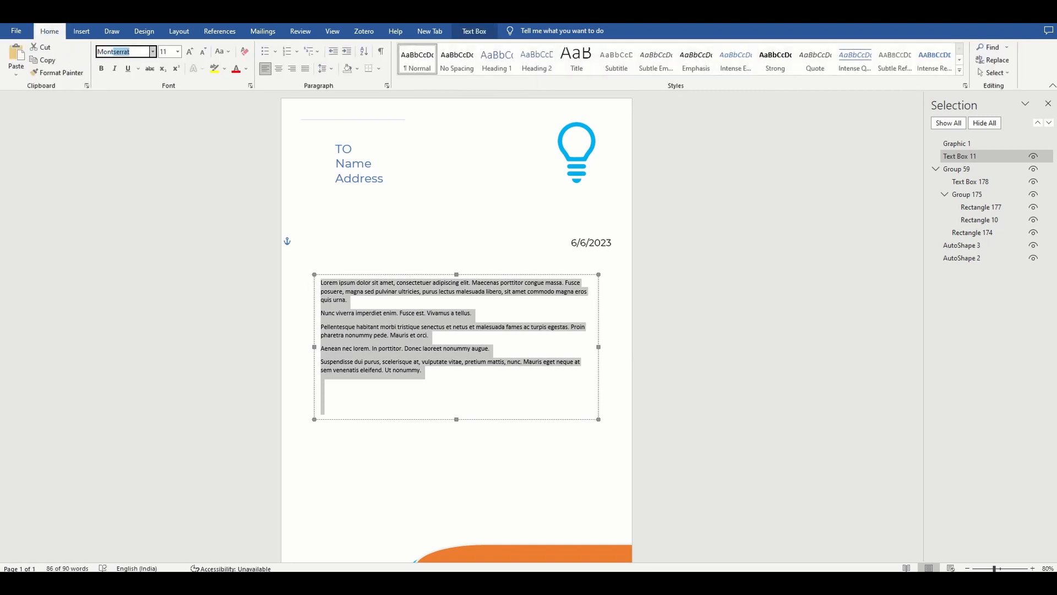
text(ont)
key(Return)
click(169, 52)
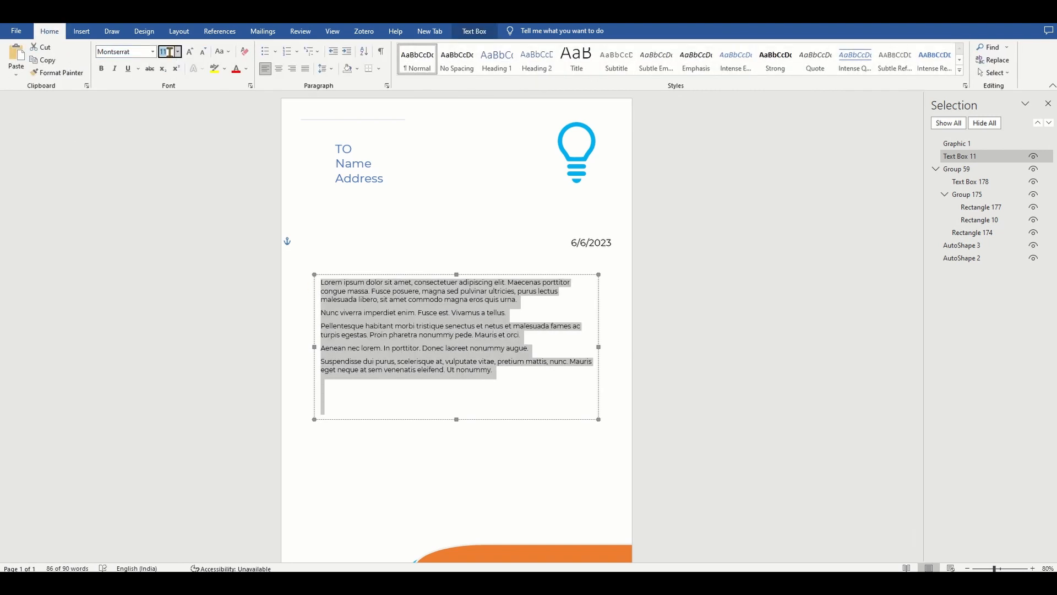
text(16)
key(Return)
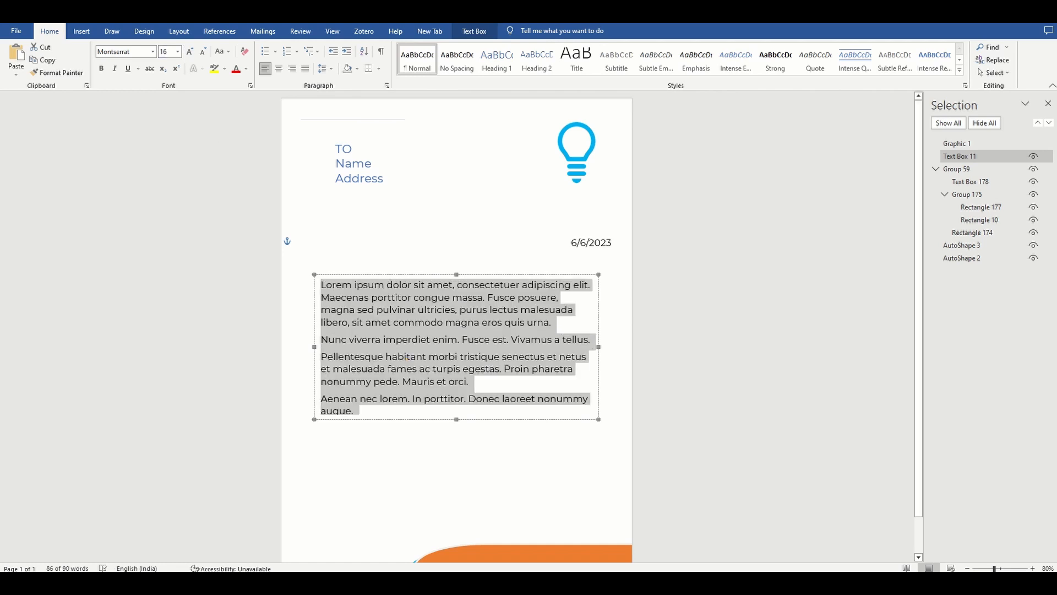
Duplicate the recipient address block and place the copy beneath the body text, above the orange band.
click(589, 242)
click(345, 151)
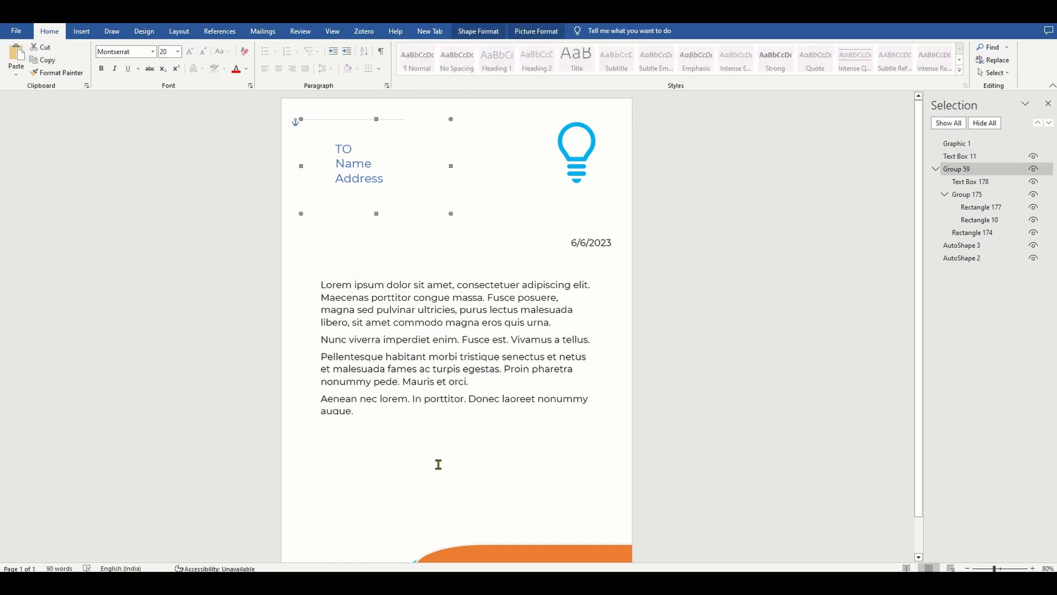
click(571, 242)
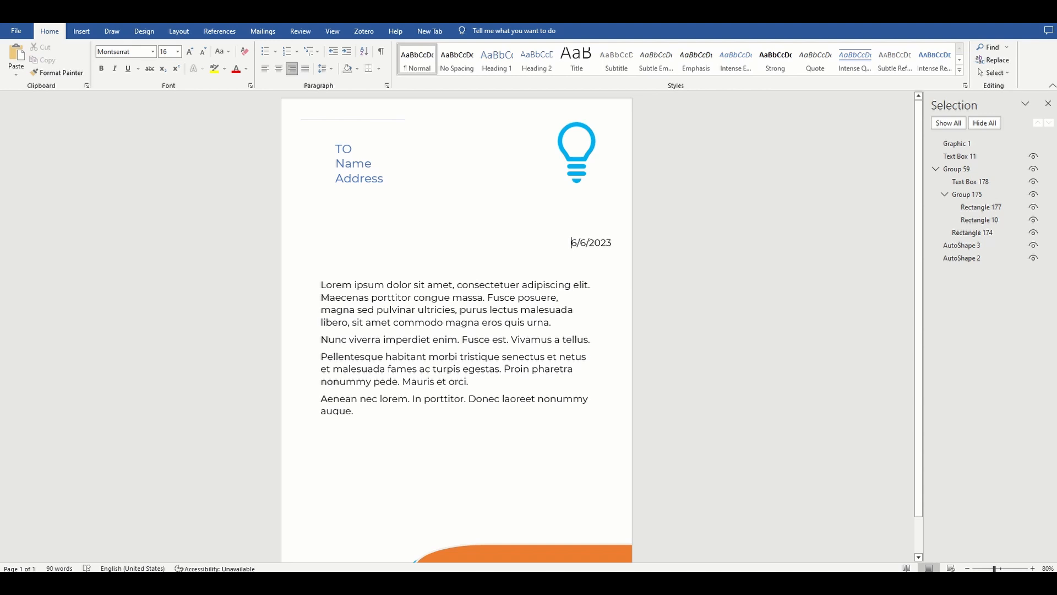
key(ctrl+v)
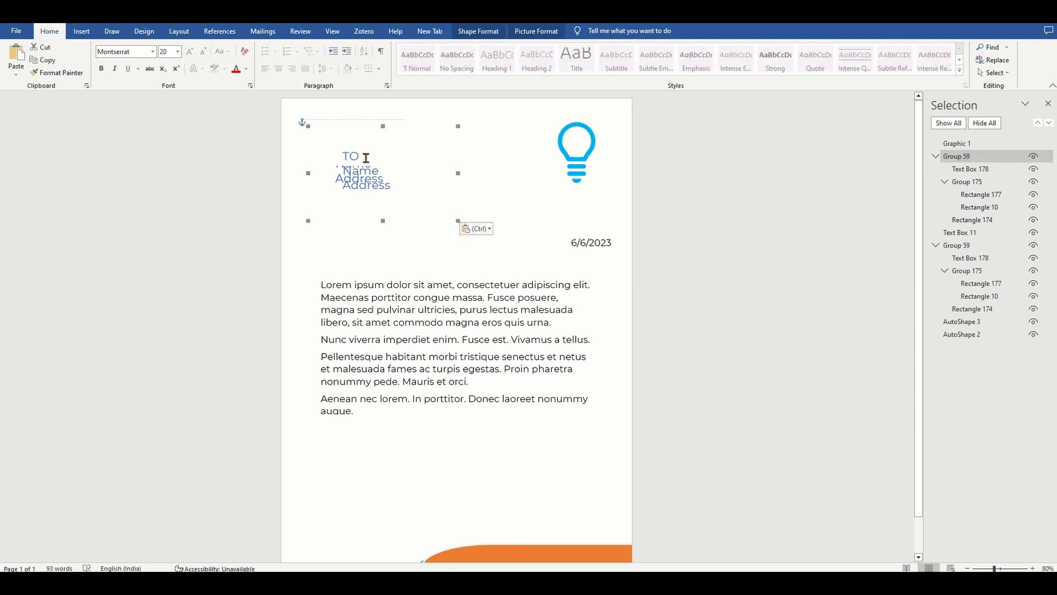
click(366, 158)
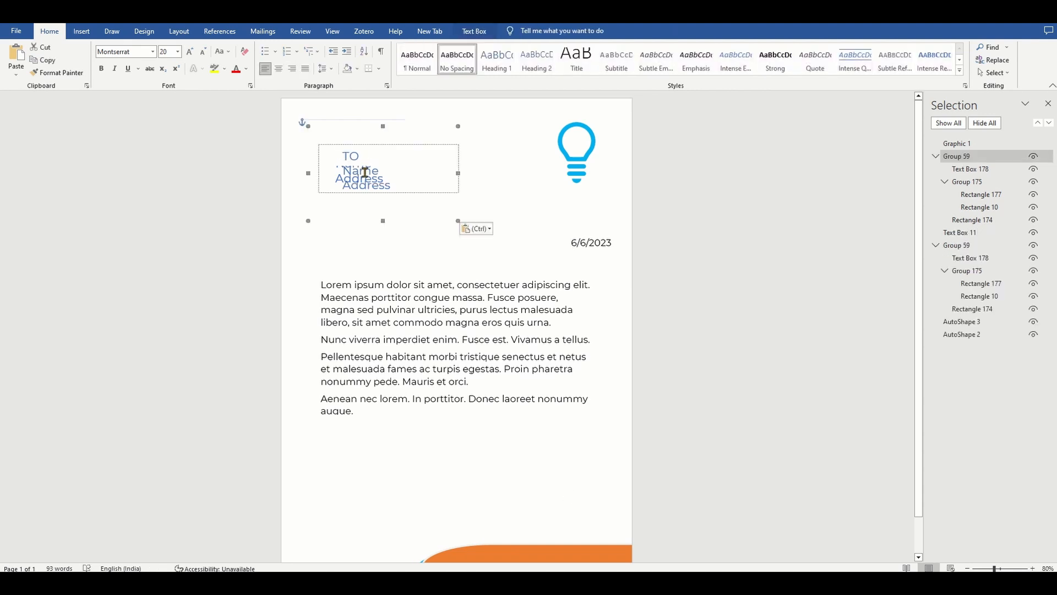
click(961, 157)
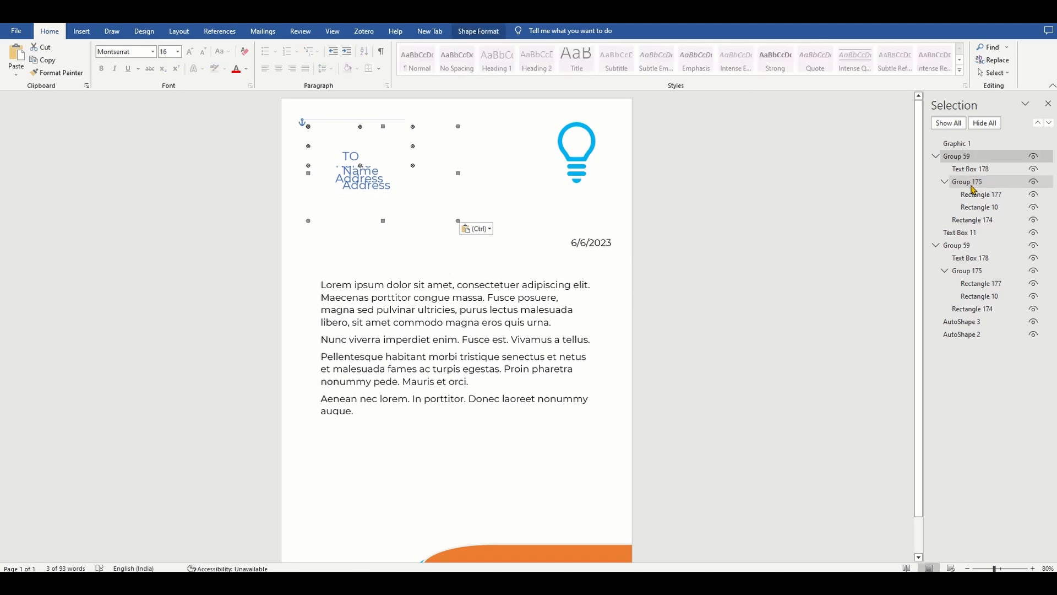
drag(384, 132, 531, 435)
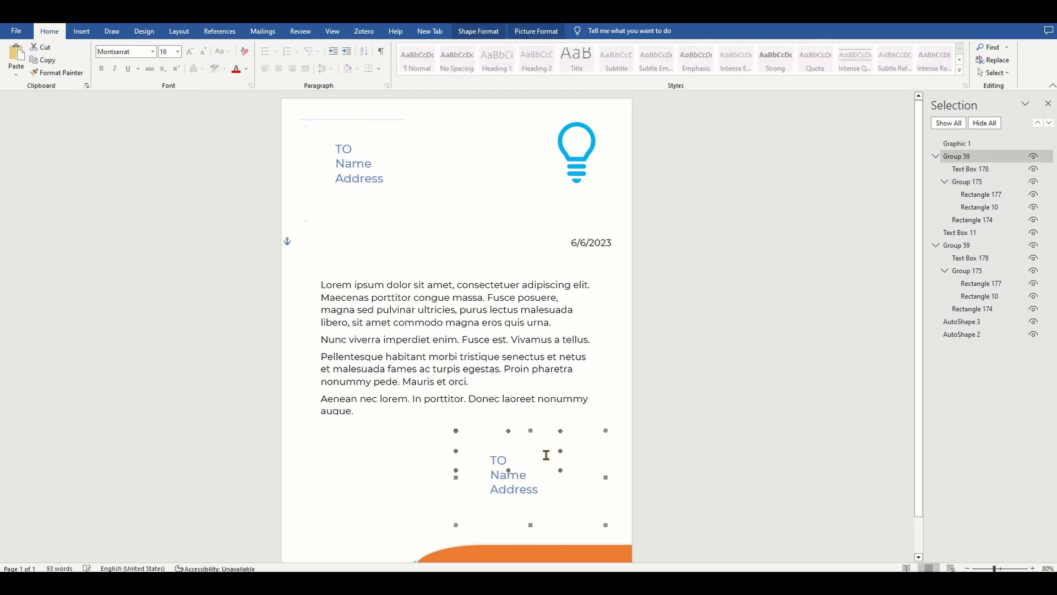
Replace the copied block's text with "Sincerely,", a blank line and "Founder, XYZ".
click(510, 471)
key(ctrl+a)
text(Sinc)
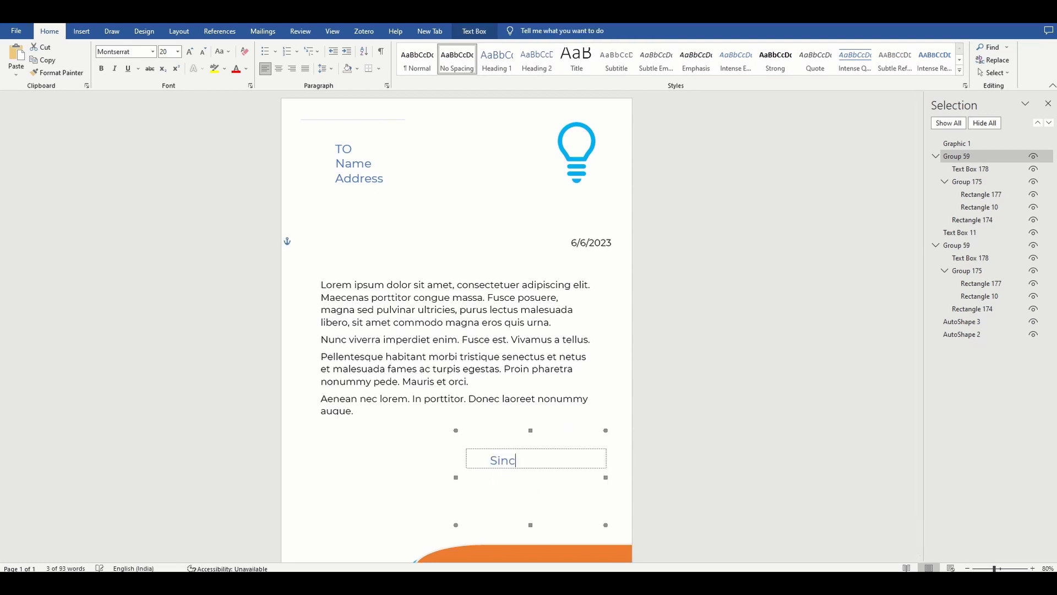
text(erely,)
key(Return)
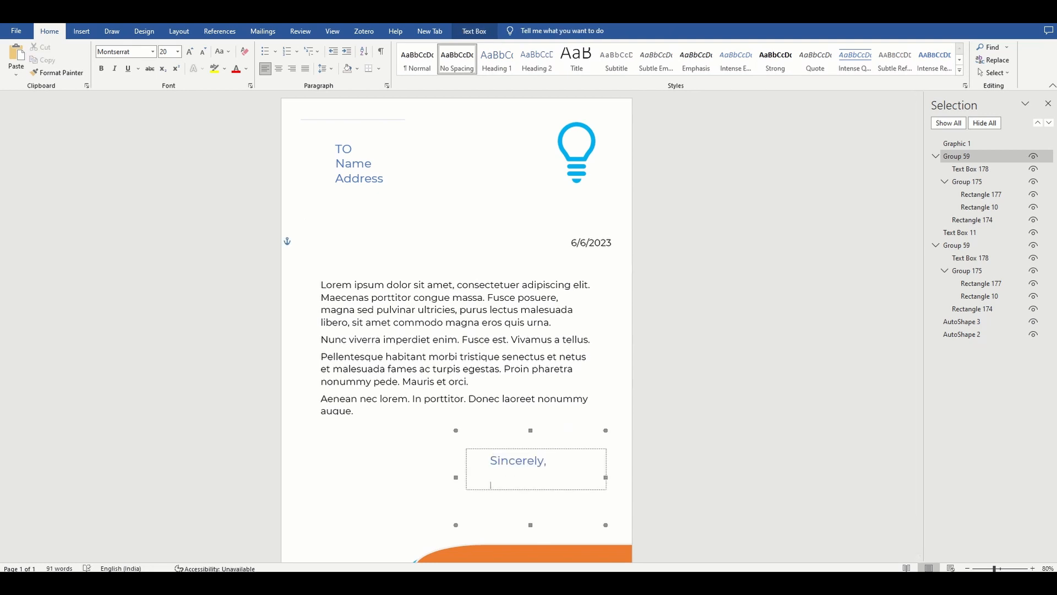
text(Founder, XYZ)
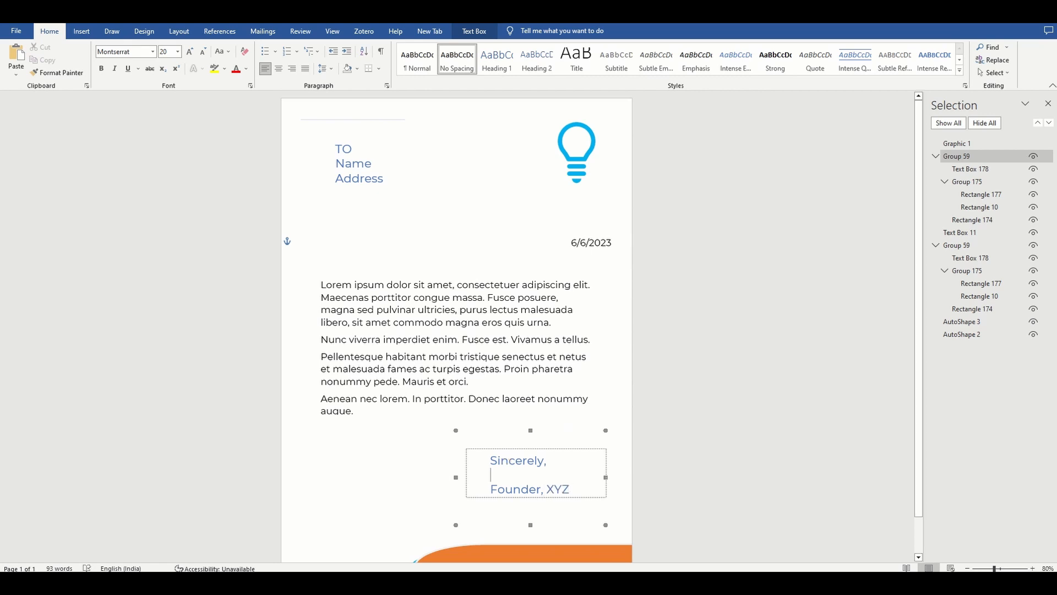
Align the orange bottom band to the horizontal center of the margins and close the Selection pane.
click(611, 242)
scroll(456, 327, down, 2)
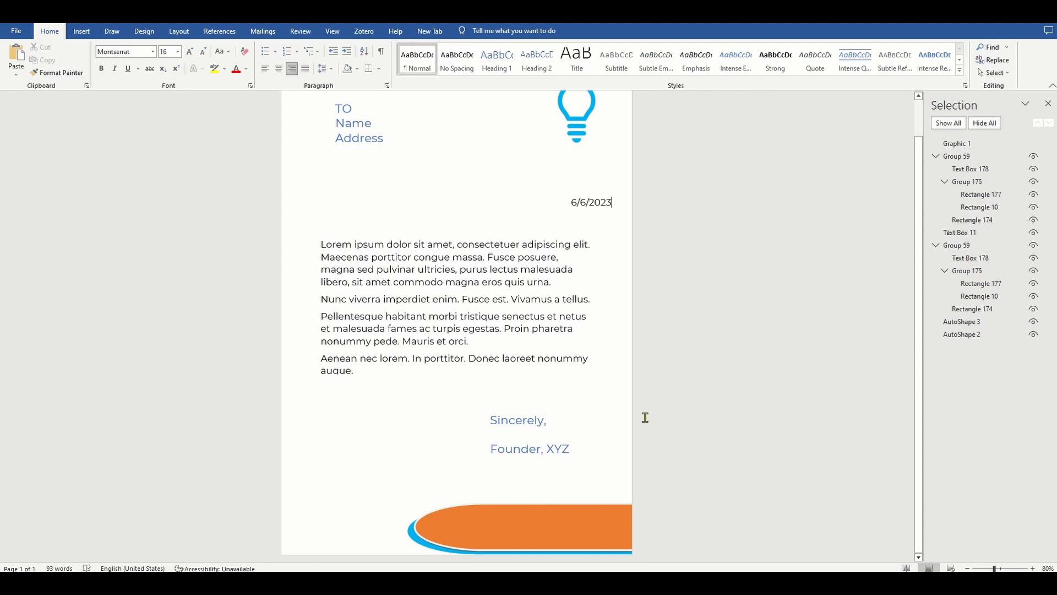
click(570, 534)
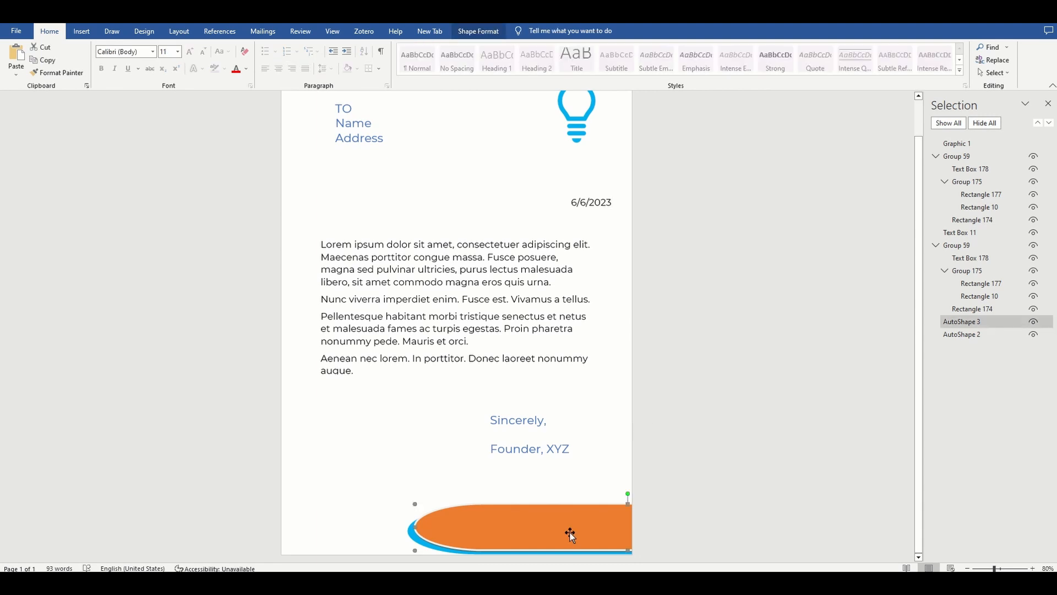
click(478, 31)
click(769, 47)
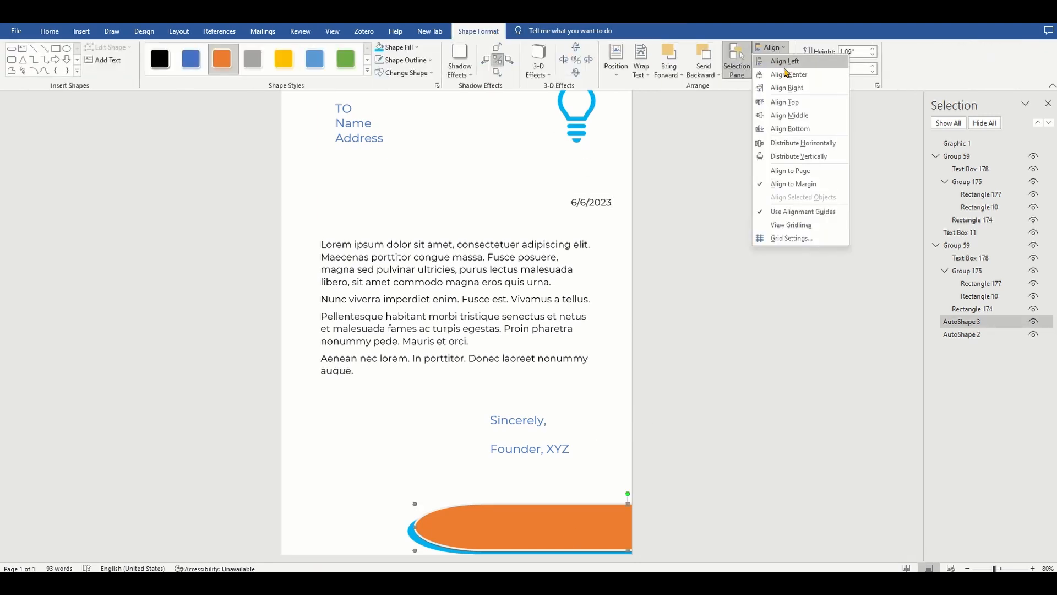
click(786, 74)
click(774, 229)
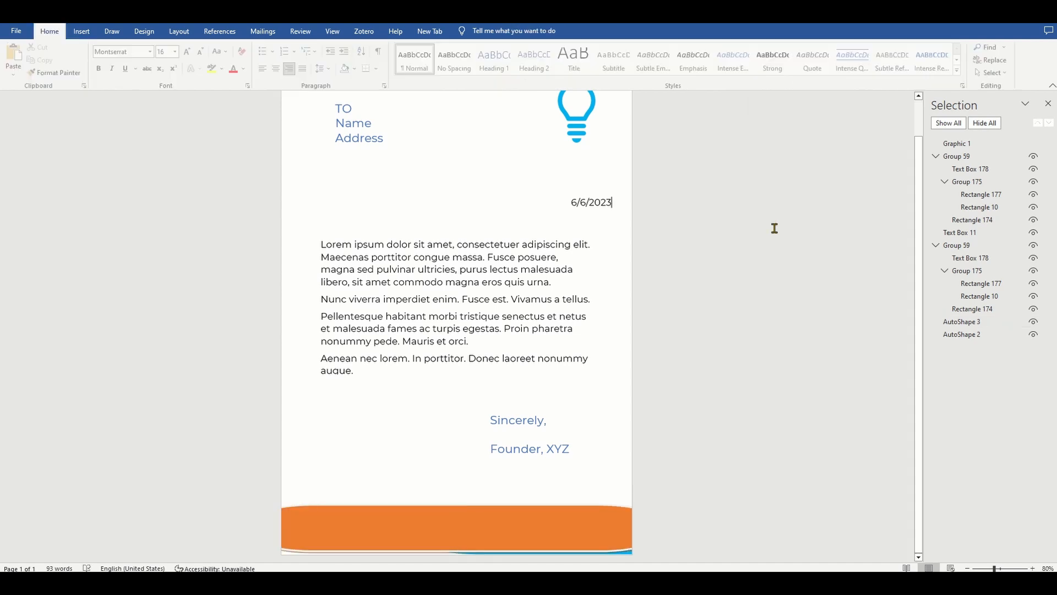
click(1047, 103)
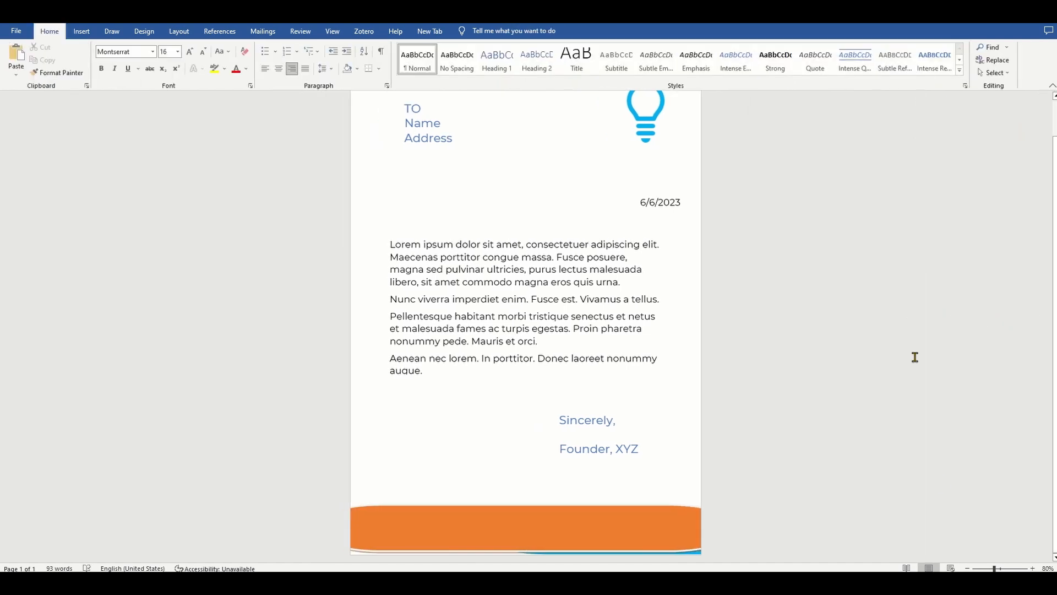